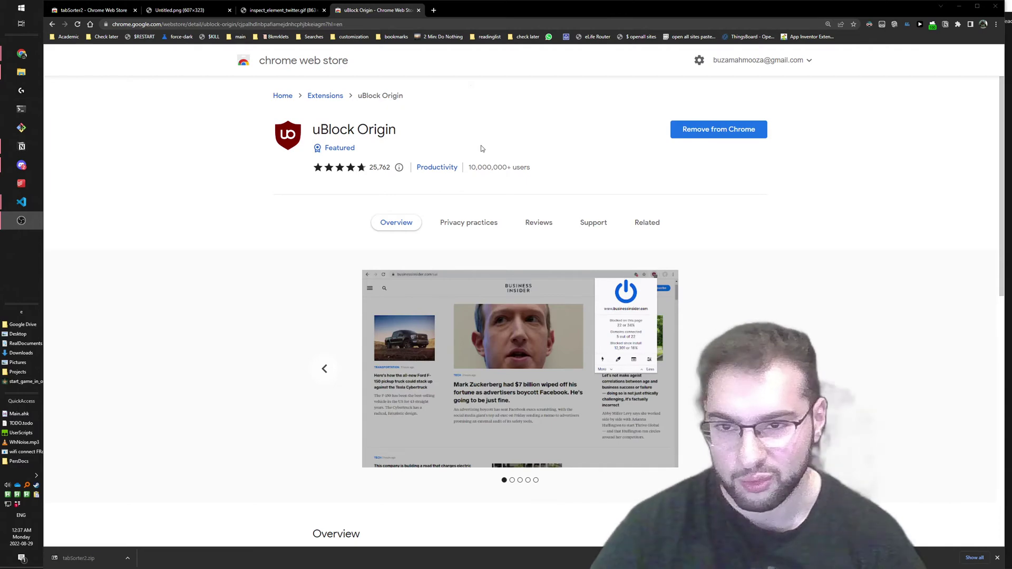
Open a new blank tab beside the uBlock Origin store listing.
{"action": "left_click_drag", "start_coordinate": [314, 130], "coordinate": [398, 131]}
{"action": "left_click", "coordinate": [422, 135]}
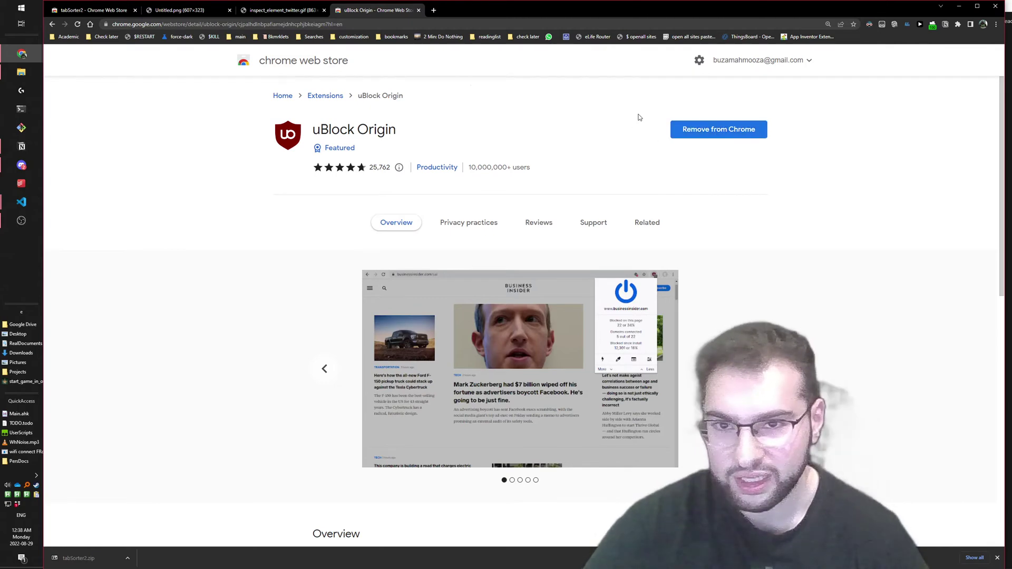
{"action": "left_click", "coordinate": [433, 10]}
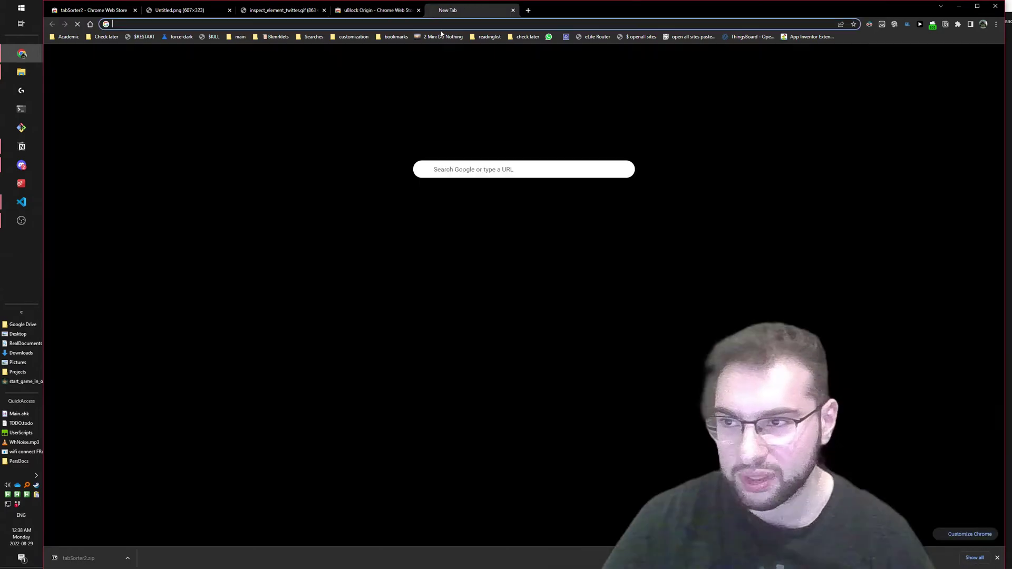
Run a throwaway Google search, then dismiss the downloads bar and close the search tab.
{"action": "left_click", "coordinate": [870, 28]}
{"action": "left_click", "coordinate": [629, 22]}
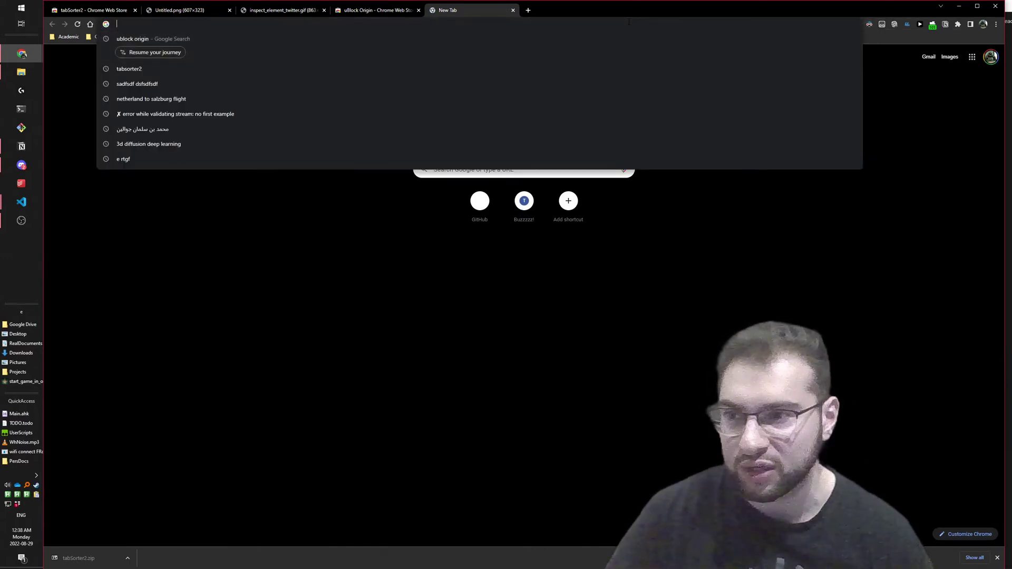
{"action": "type", "text": "sladfjkdasfjklfdljask"}
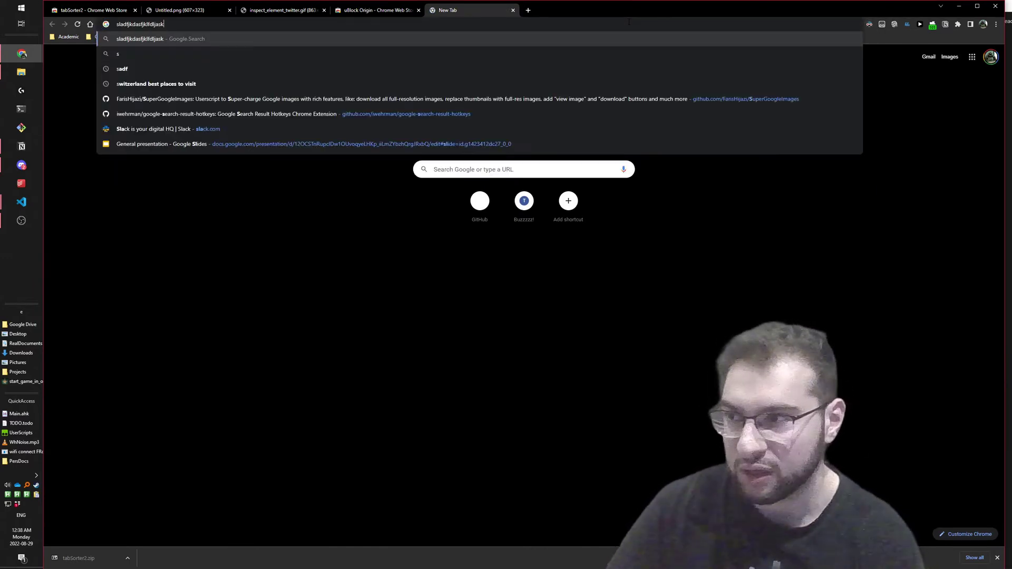
{"action": "key", "text": "Return"}
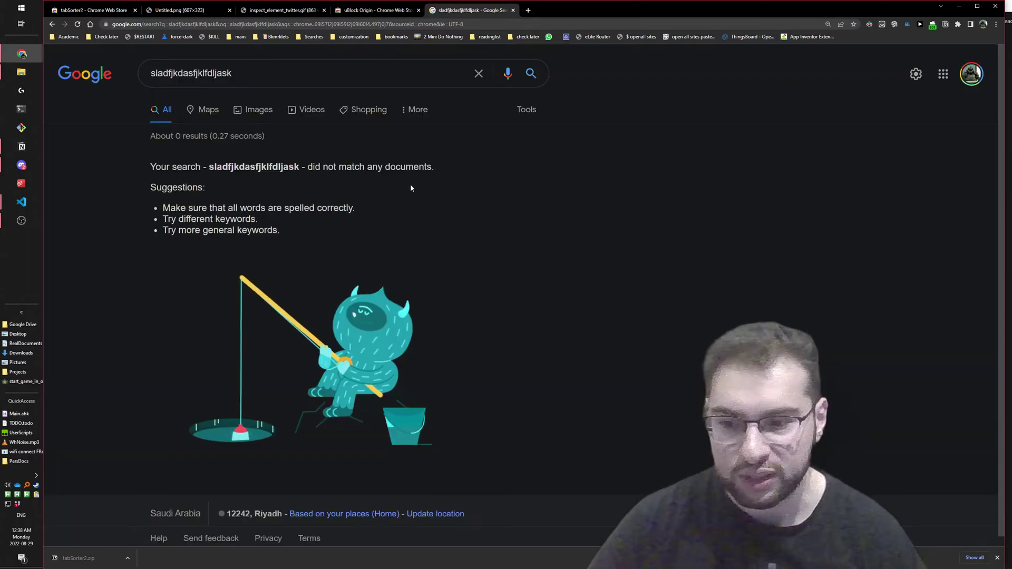
{"action": "left_click", "coordinate": [997, 557]}
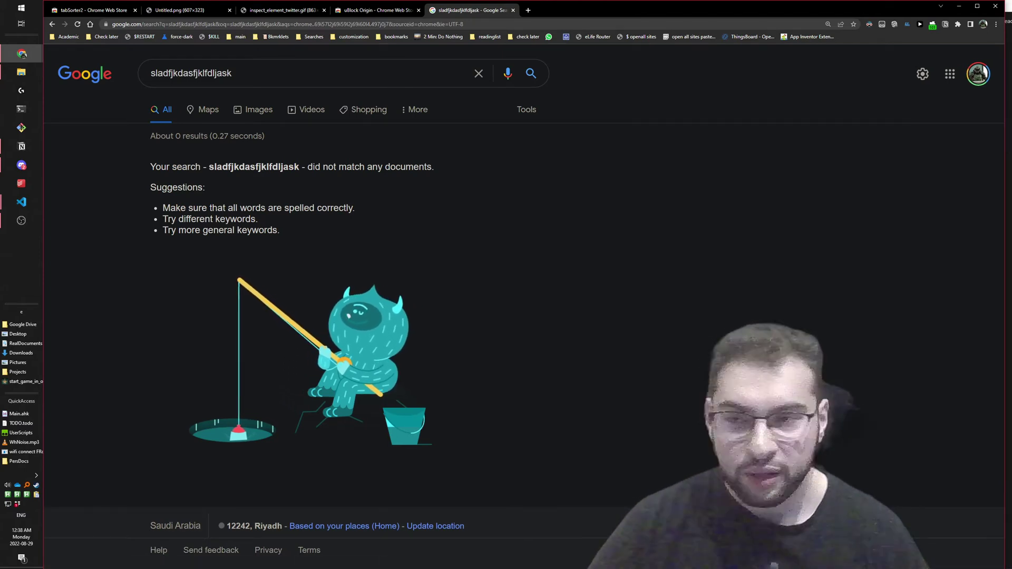
{"action": "middle_click", "coordinate": [479, 10]}
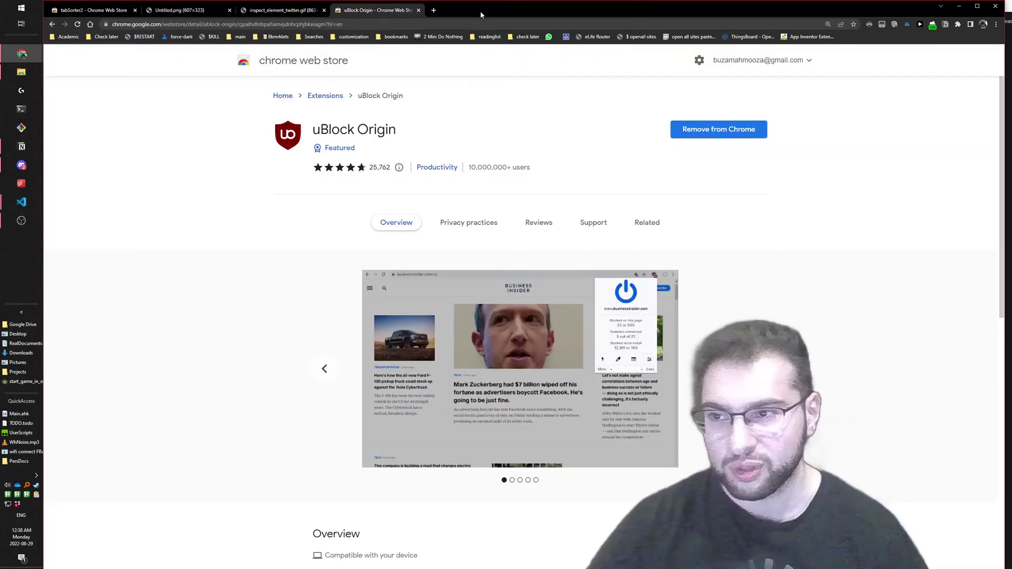
Close the uBlock Origin tab and add tabSorter2 to Chrome from its store page.
{"action": "middle_click", "coordinate": [397, 12]}
{"action": "key", "text": "ctrl+1"}
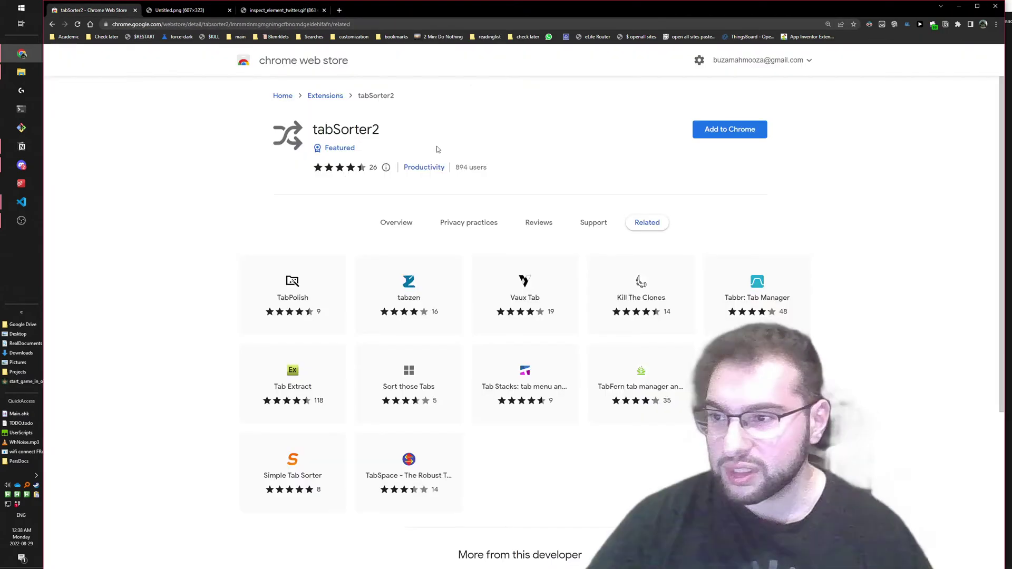
{"action": "left_click_drag", "start_coordinate": [314, 130], "coordinate": [381, 133]}
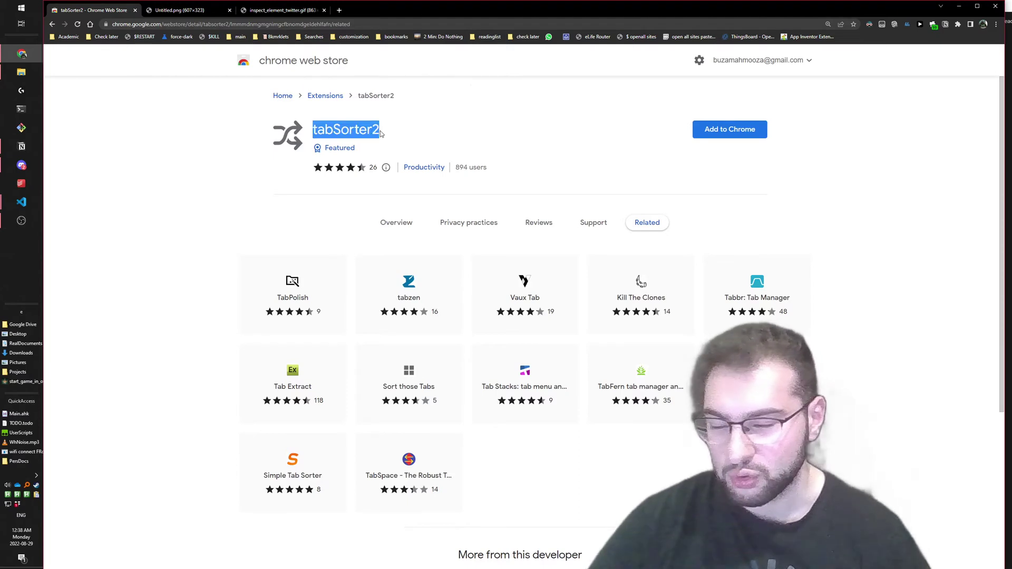
{"action": "left_click", "coordinate": [573, 142]}
{"action": "left_click", "coordinate": [730, 131]}
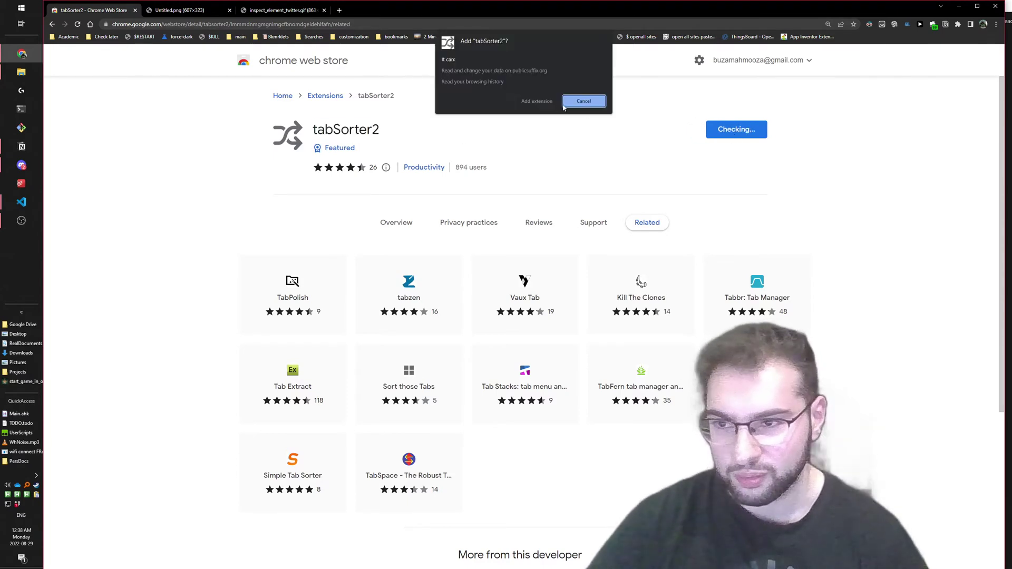
{"action": "left_click", "coordinate": [533, 101]}
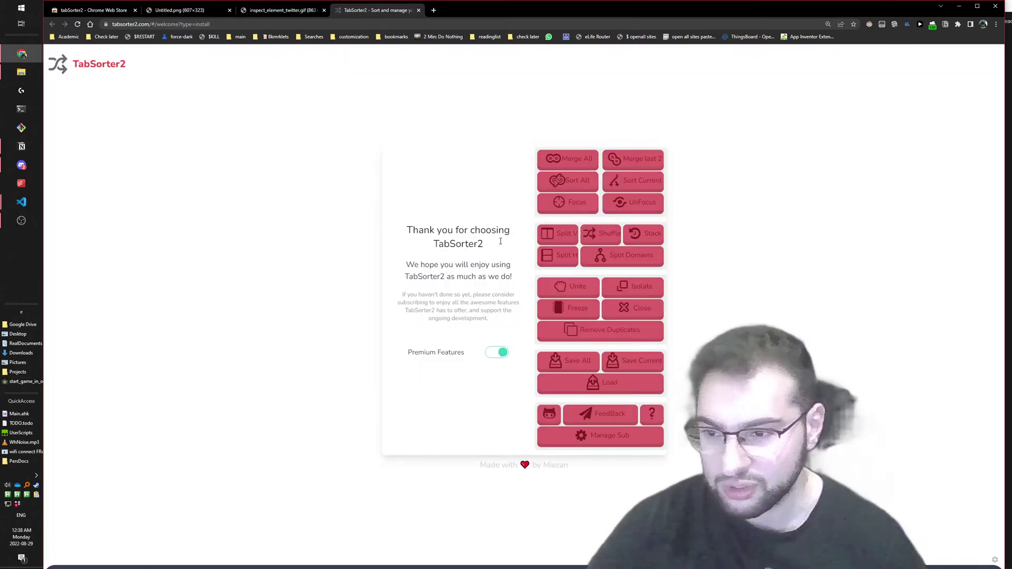
Switch the welcome page to Basic Features, briefly toggling Premium back on and off.
{"action": "left_click_drag", "start_coordinate": [419, 228], "coordinate": [497, 275]}
{"action": "left_click", "coordinate": [498, 290]}
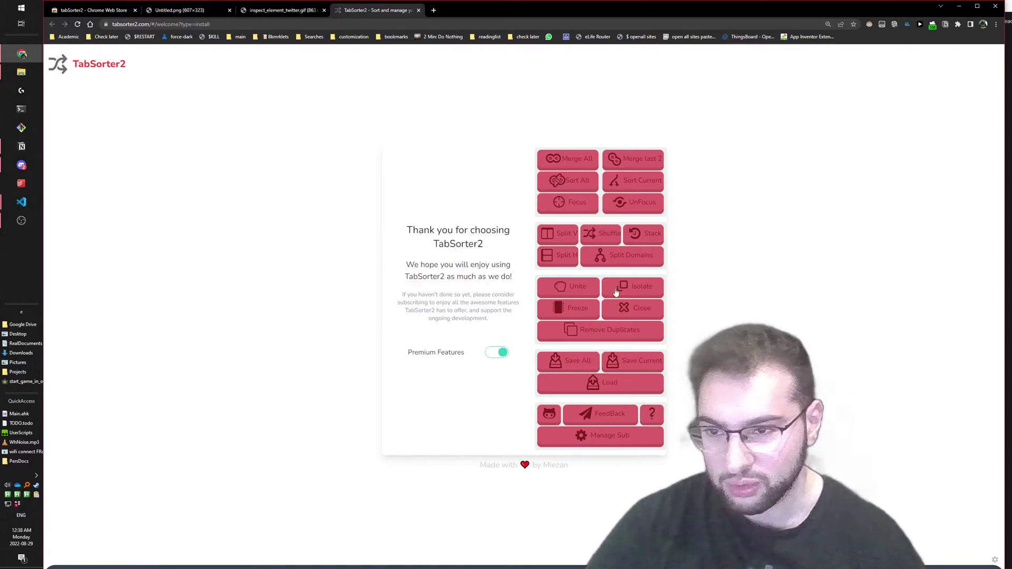
{"action": "left_click", "coordinate": [497, 356]}
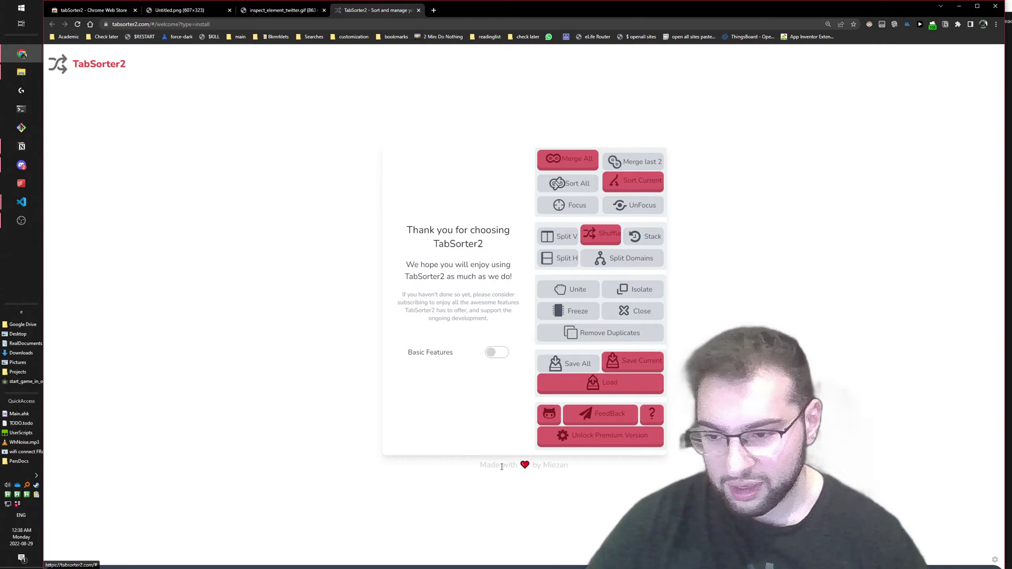
{"action": "left_click_drag", "start_coordinate": [502, 466], "coordinate": [570, 472]}
{"action": "left_click", "coordinate": [504, 392]}
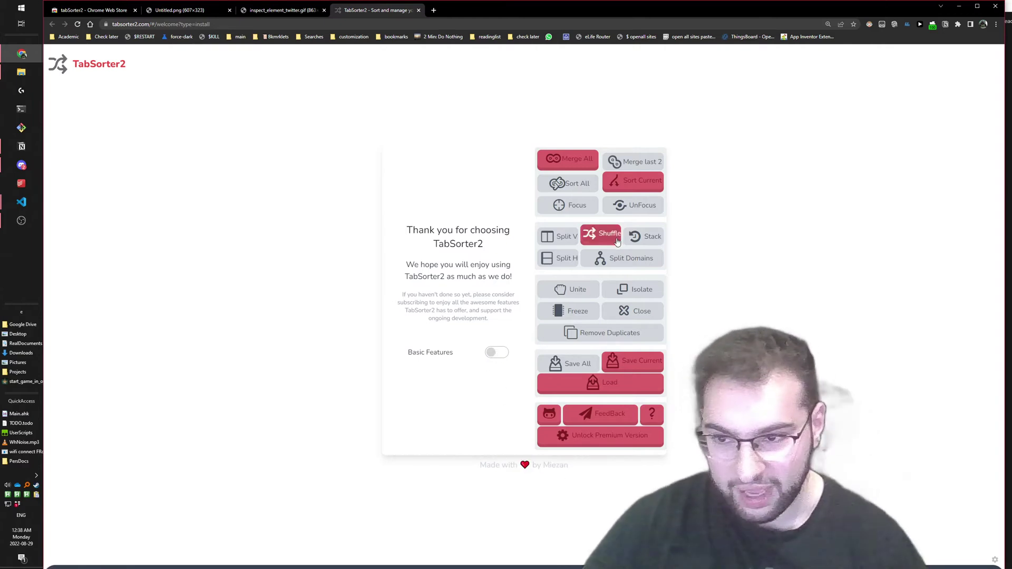
{"action": "left_click", "coordinate": [497, 353]}
{"action": "left_click", "coordinate": [498, 352]}
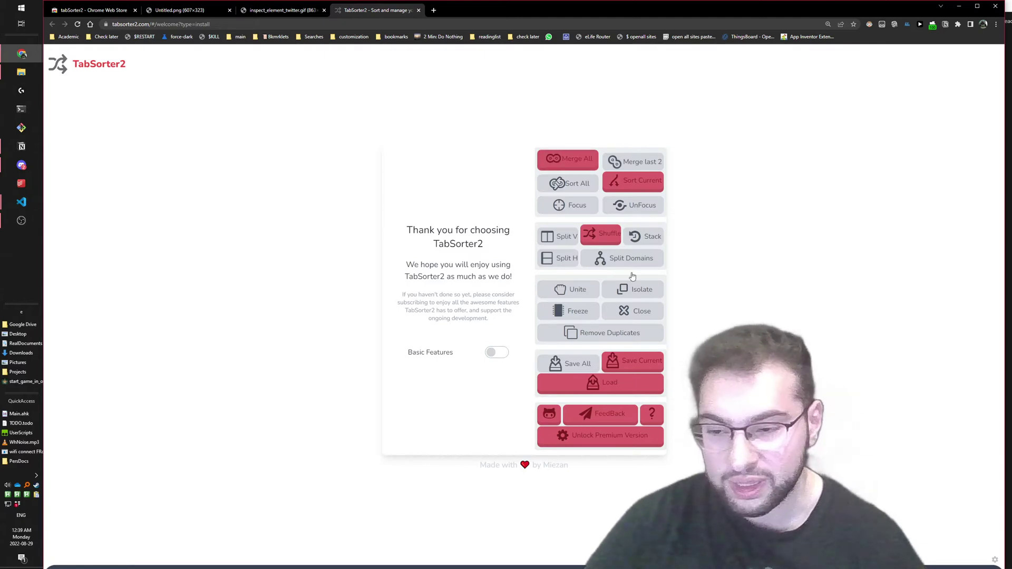
Glance at the inspect element gif and Untitled.png tabs, then return to the welcome tab.
{"action": "left_click", "coordinate": [282, 10]}
{"action": "left_click", "coordinate": [179, 10]}
{"action": "left_click", "coordinate": [377, 10]}
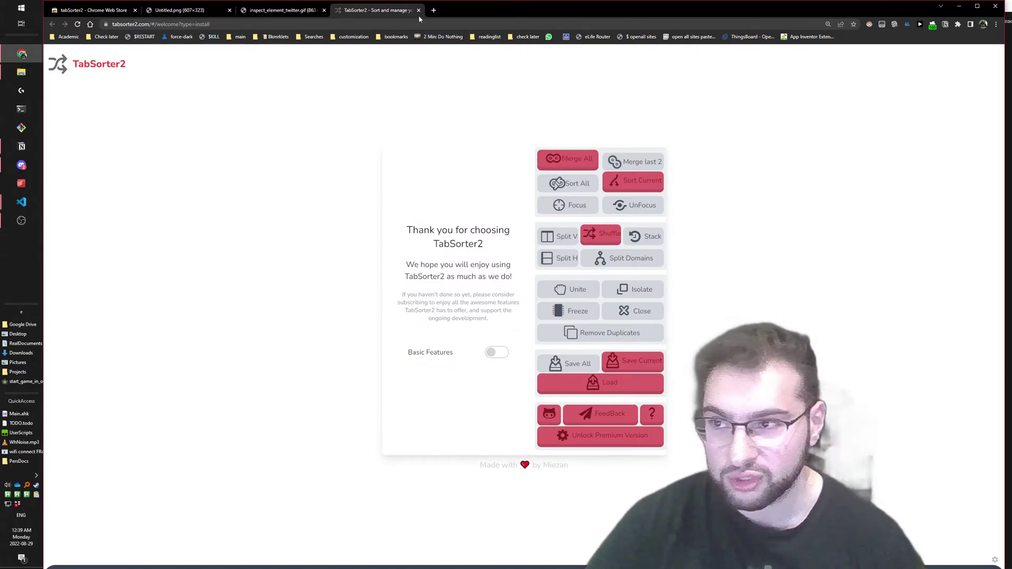
Detach and re-dock the welcome tab, view Sort Current's description, re-enable Premium, then close the tab.
{"action": "left_click_drag", "start_coordinate": [398, 14], "coordinate": [643, 101]}
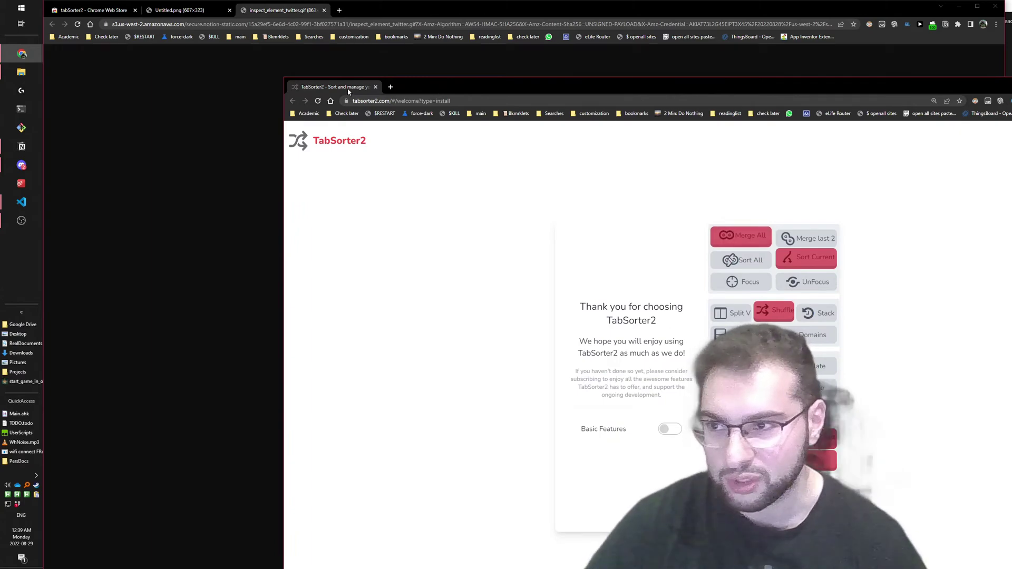
{"action": "left_click_drag", "start_coordinate": [348, 92], "coordinate": [365, 18]}
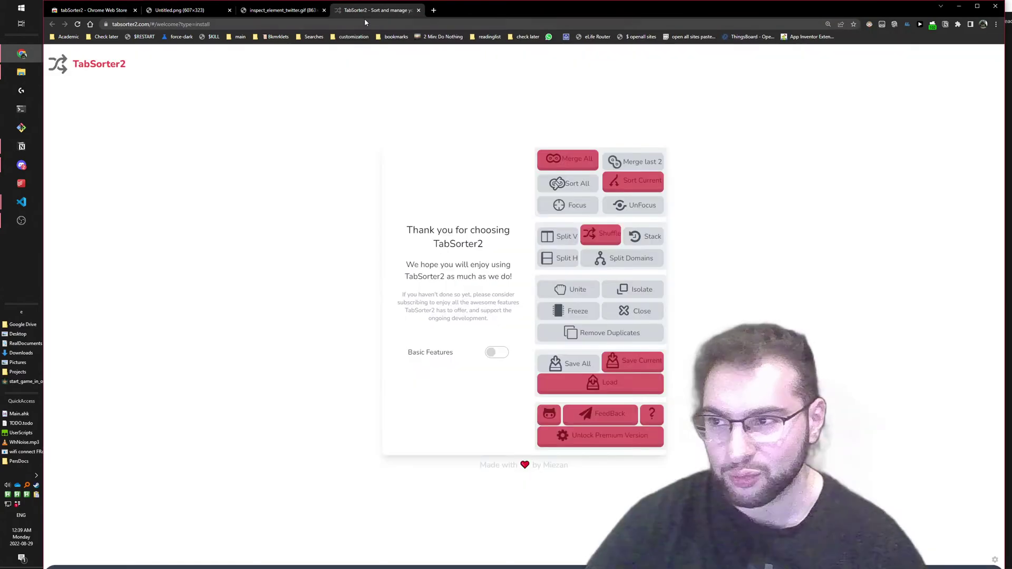
{"action": "left_click", "coordinate": [635, 186]}
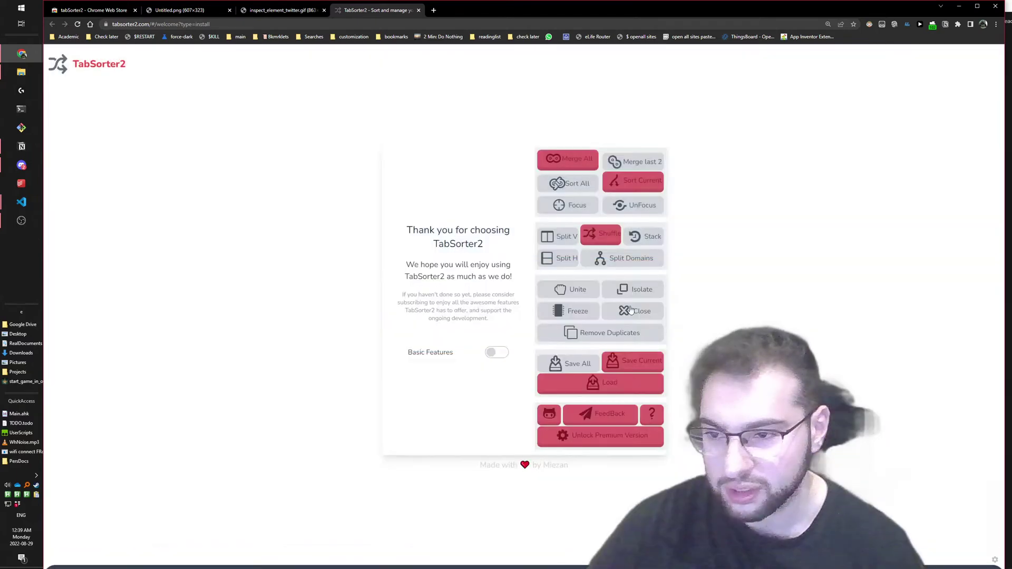
{"action": "left_click", "coordinate": [632, 182]}
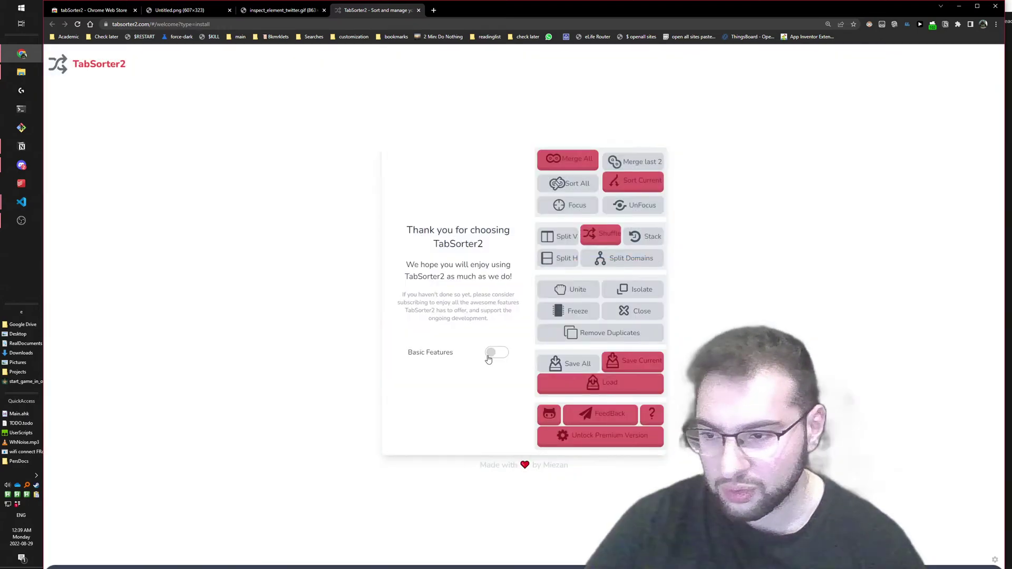
{"action": "left_click", "coordinate": [489, 354]}
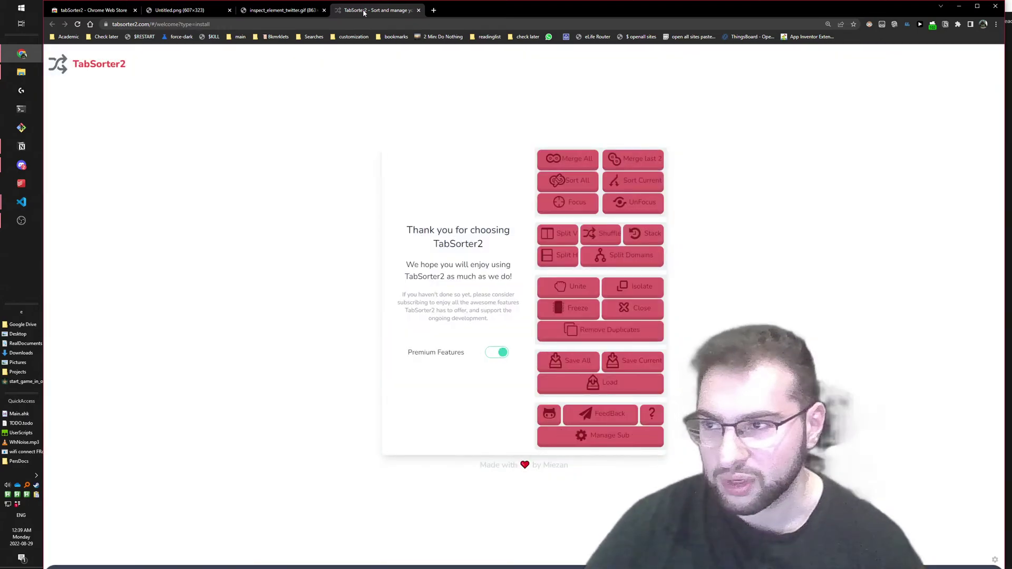
{"action": "left_click", "coordinate": [419, 10]}
In a new tab, pin tabSorter2 to the toolbar and open its v2.0.0 actions popup.
{"action": "key", "text": "ctrl+1"}
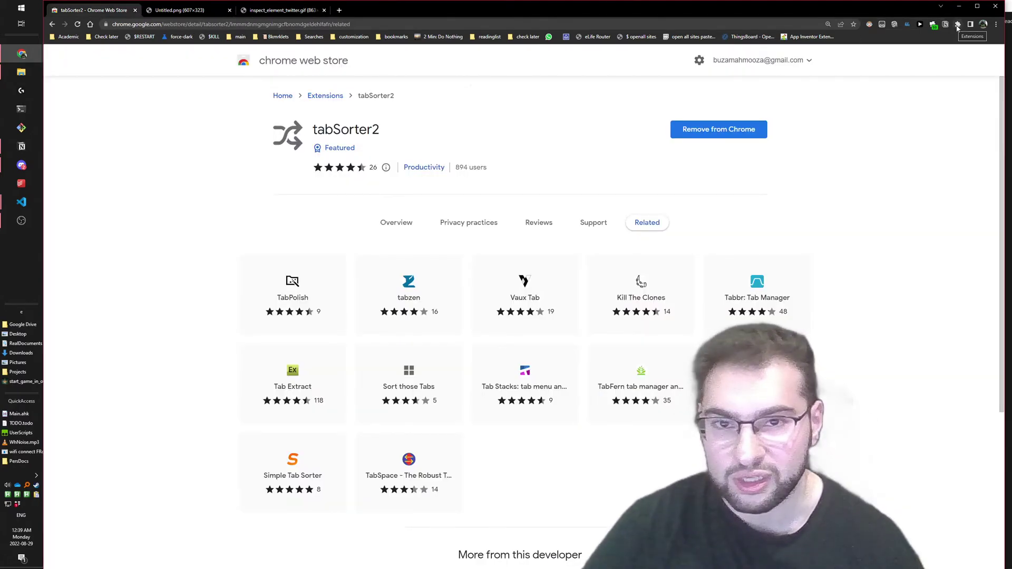
{"action": "key", "text": "ctrl+t"}
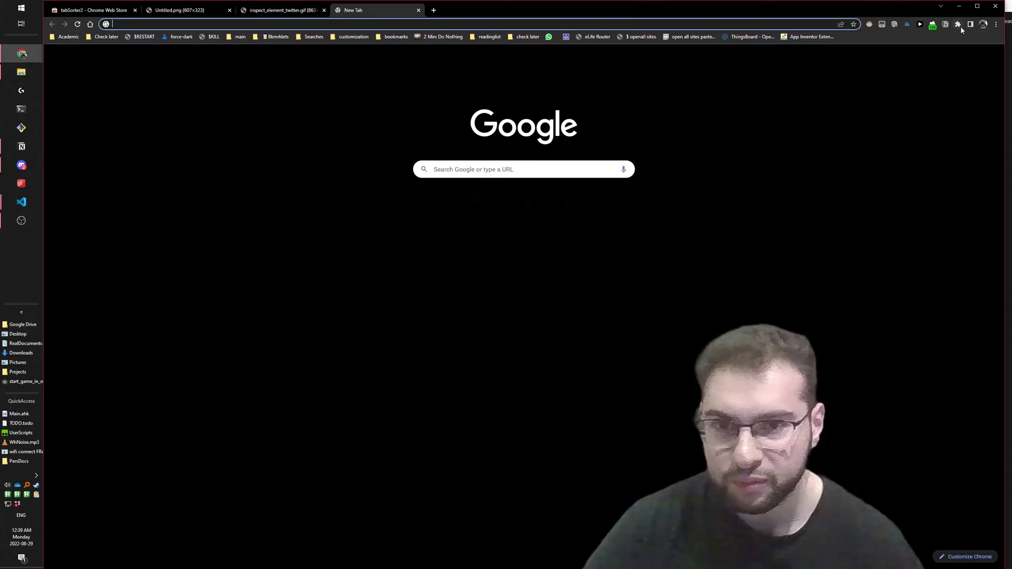
{"action": "left_click", "coordinate": [958, 25]}
{"action": "scroll", "coordinate": [938, 99], "scroll_direction": "down", "scroll_amount": 1}
{"action": "scroll", "coordinate": [915, 154], "scroll_direction": "down", "scroll_amount": 3}
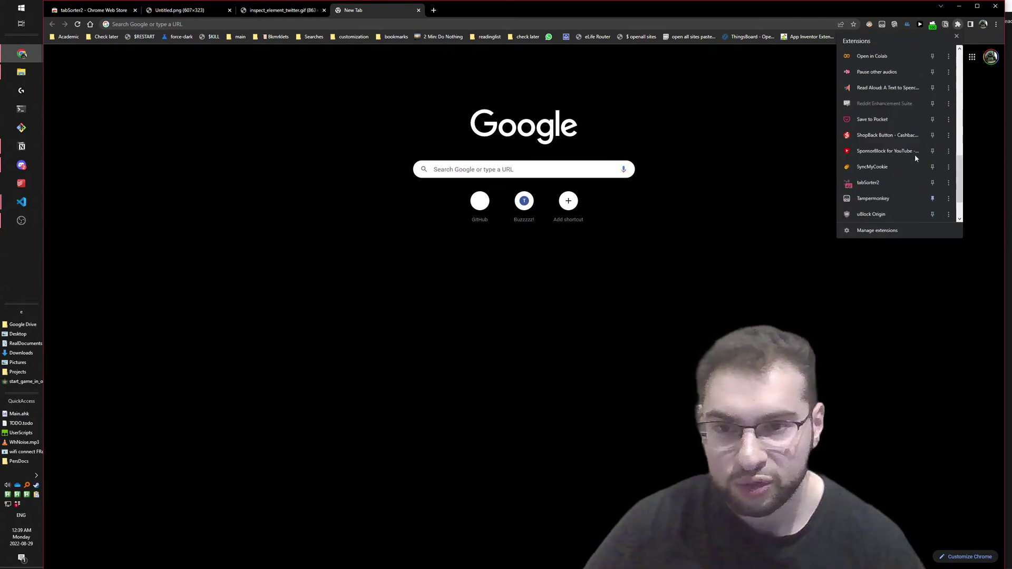
{"action": "scroll", "coordinate": [915, 154], "scroll_direction": "down", "scroll_amount": 2}
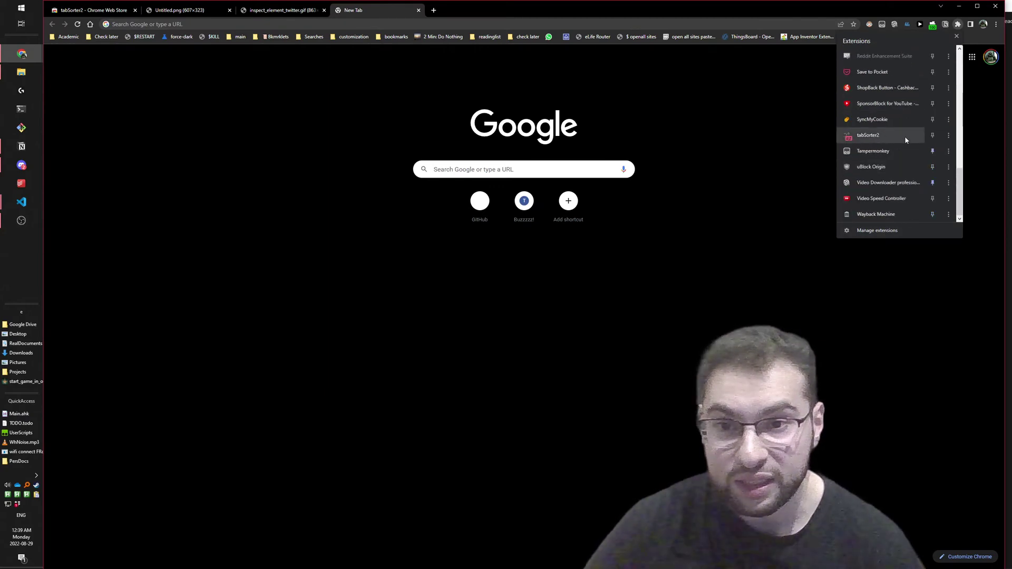
{"action": "left_click", "coordinate": [932, 134]}
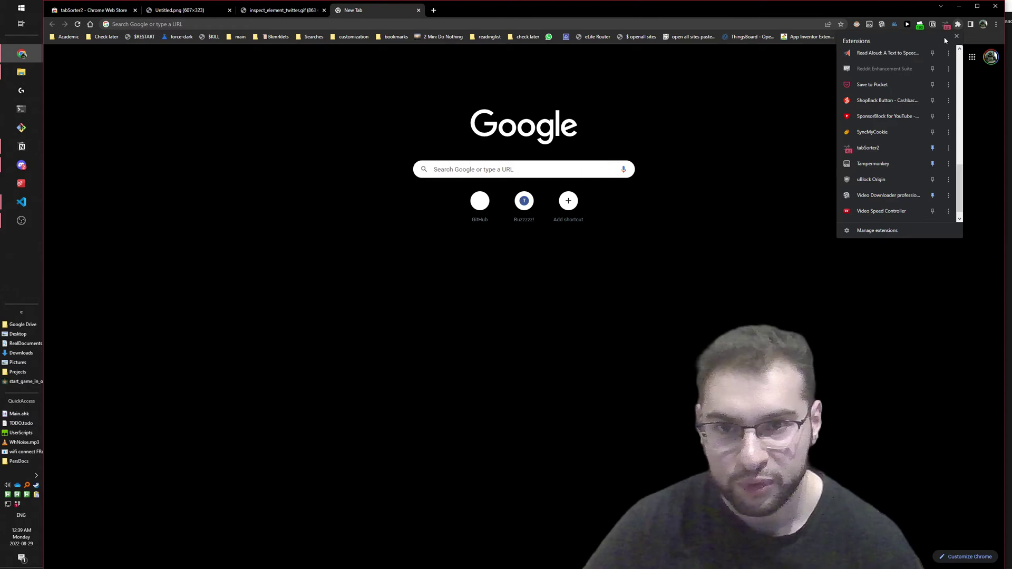
{"action": "left_click", "coordinate": [947, 26]}
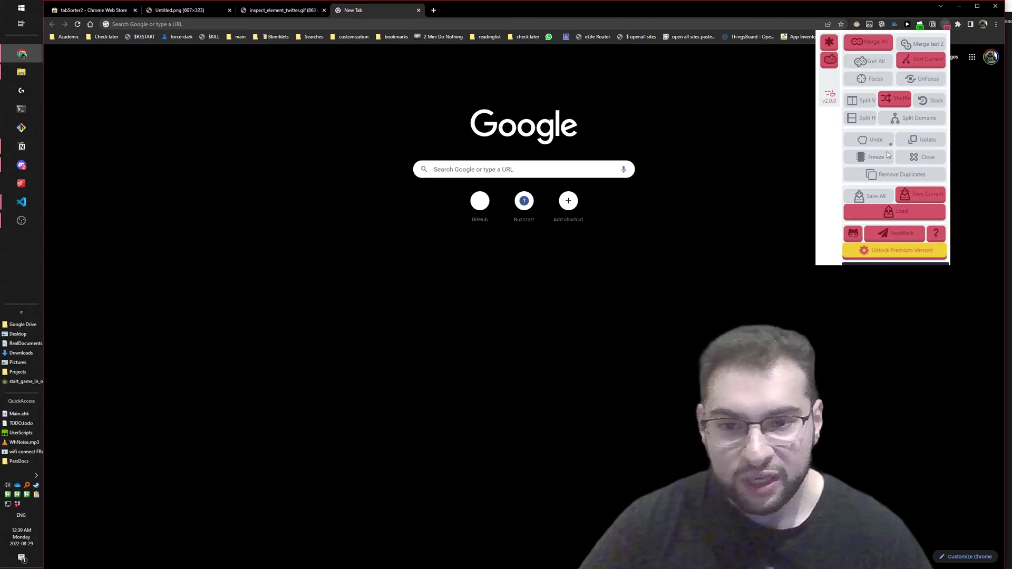
Open TabSorter2's $4.99-per-month premium purchase window and look over its Email and card fields.
{"action": "left_click", "coordinate": [901, 251]}
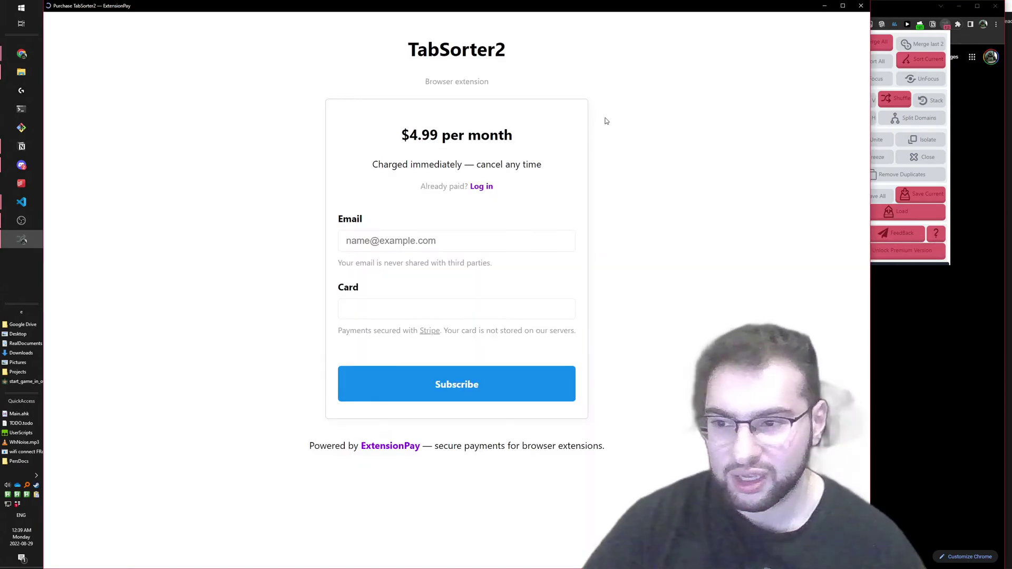
{"action": "left_click_drag", "start_coordinate": [401, 136], "coordinate": [436, 138]}
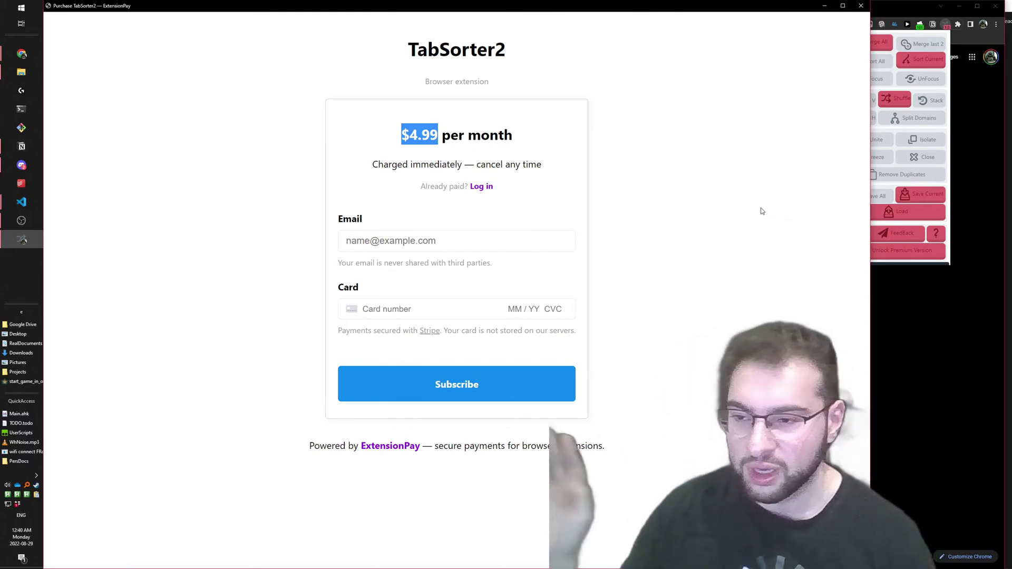
{"action": "left_click_drag", "start_coordinate": [560, 12], "coordinate": [573, 32]}
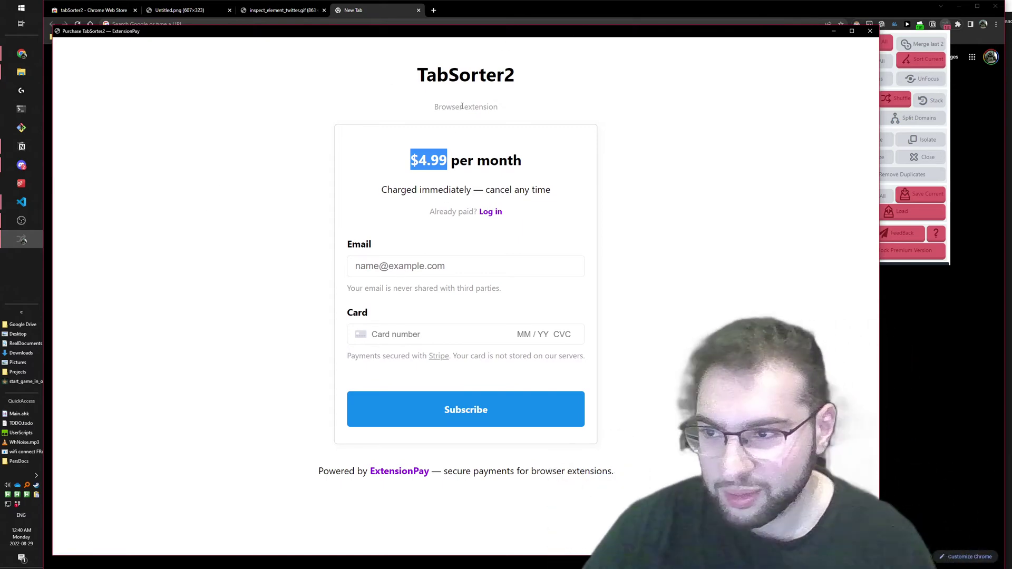
{"action": "left_click", "coordinate": [496, 219]}
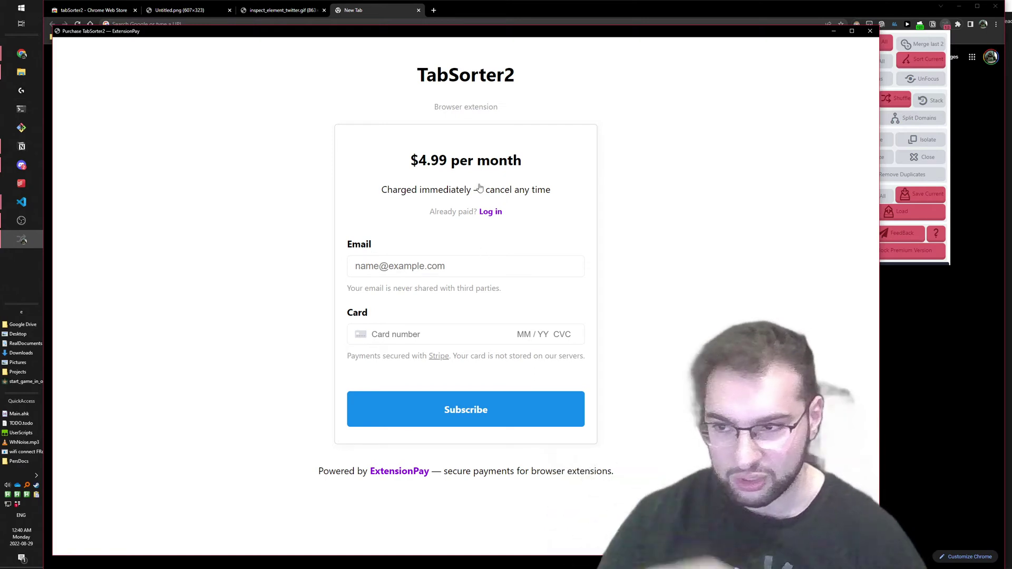
{"action": "left_click", "coordinate": [435, 271]}
{"action": "left_click", "coordinate": [449, 335]}
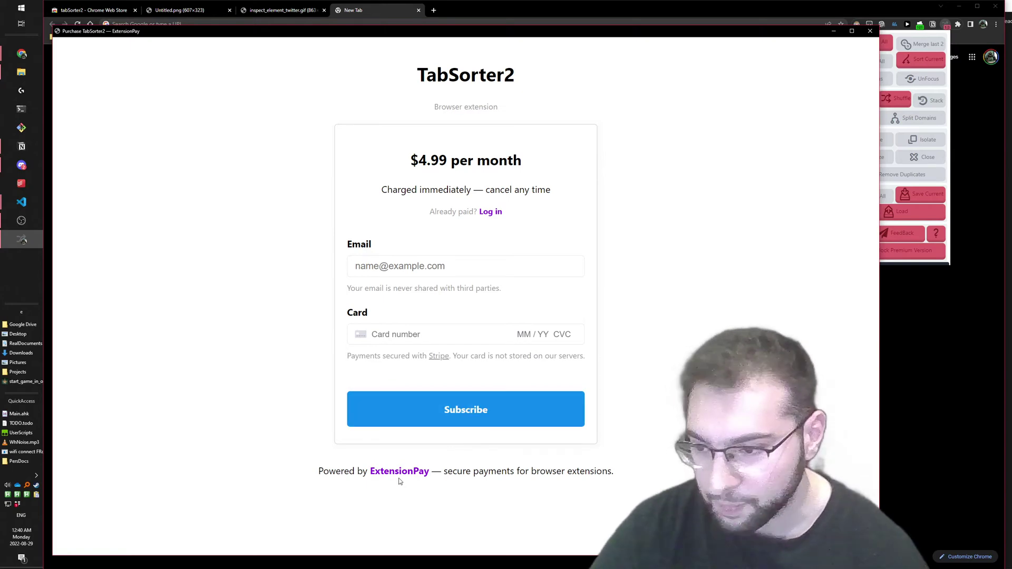
Follow the ExtensionPay link in the purchase window's 'Powered by' footer to a new tab.
{"action": "left_click_drag", "start_coordinate": [324, 477], "coordinate": [527, 479]}
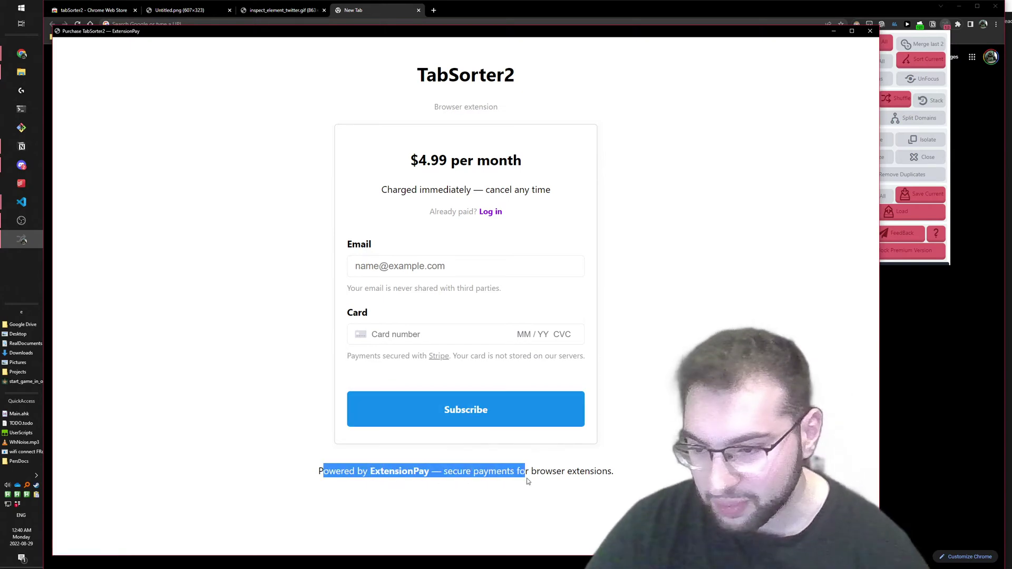
{"action": "left_click", "coordinate": [455, 482]}
{"action": "scroll", "coordinate": [448, 477], "scroll_direction": "up", "scroll_amount": 5}
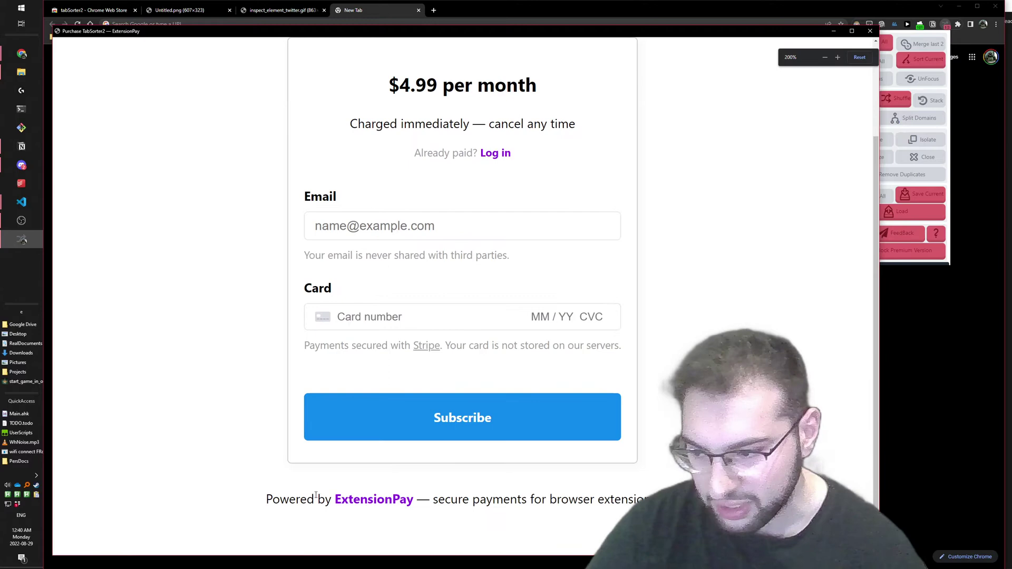
{"action": "left_click_drag", "start_coordinate": [296, 499], "coordinate": [445, 499]}
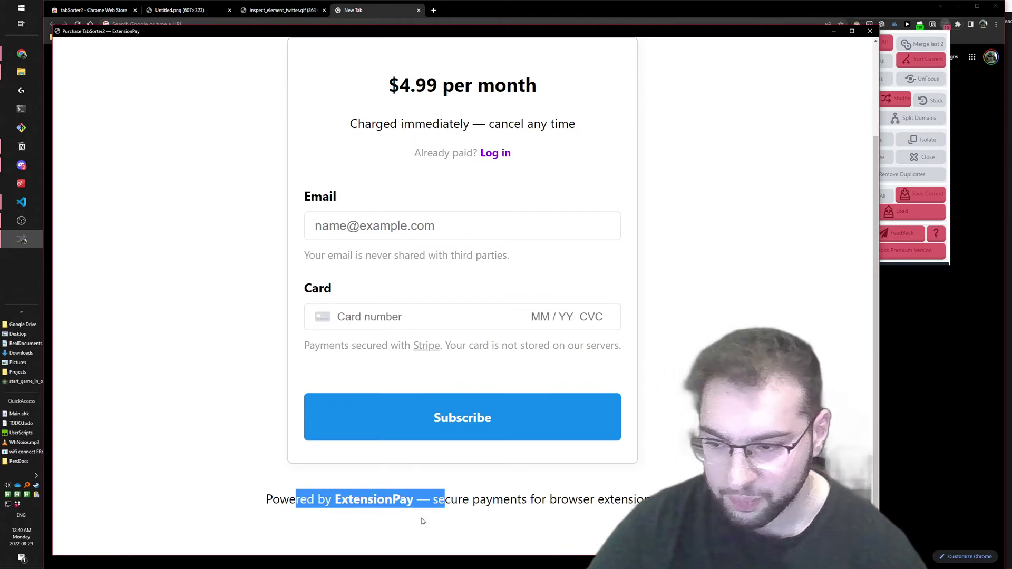
{"action": "left_click", "coordinate": [454, 502]}
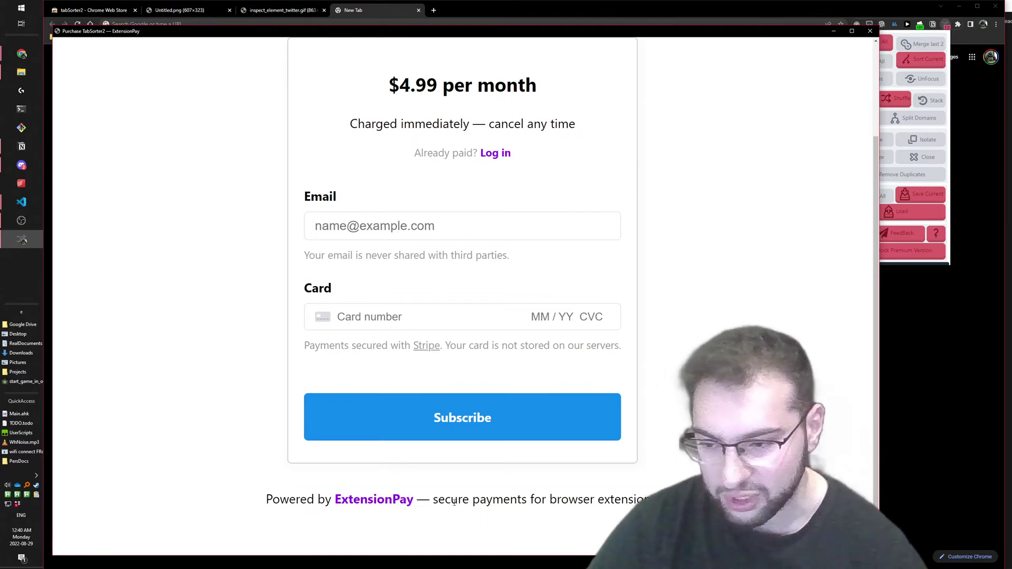
{"action": "left_click", "coordinate": [378, 501]}
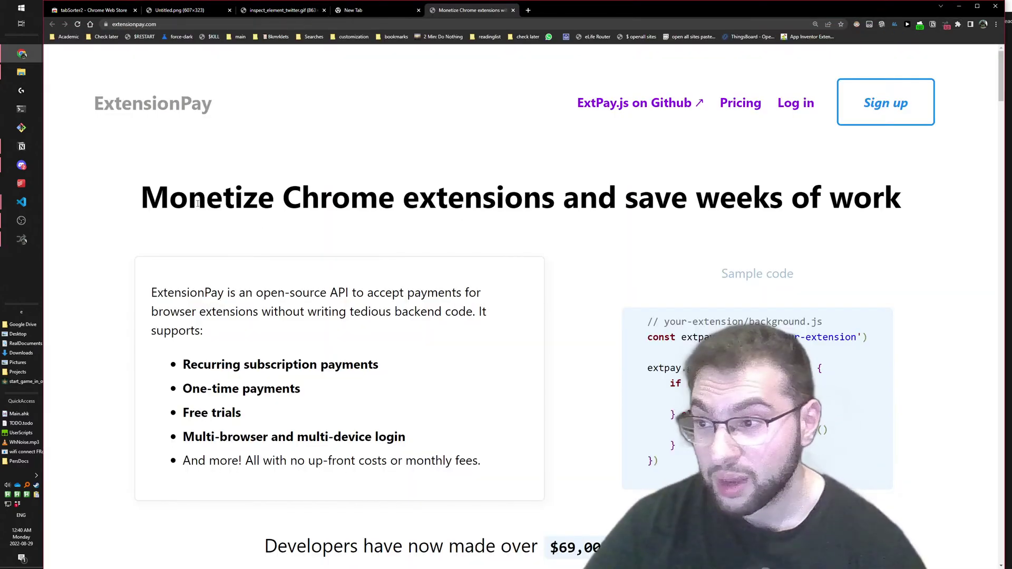
Highlight ExtensionPay's main headline and intro paragraph with its feature list.
{"action": "left_click_drag", "start_coordinate": [198, 204], "coordinate": [437, 204]}
{"action": "left_click", "coordinate": [652, 227]}
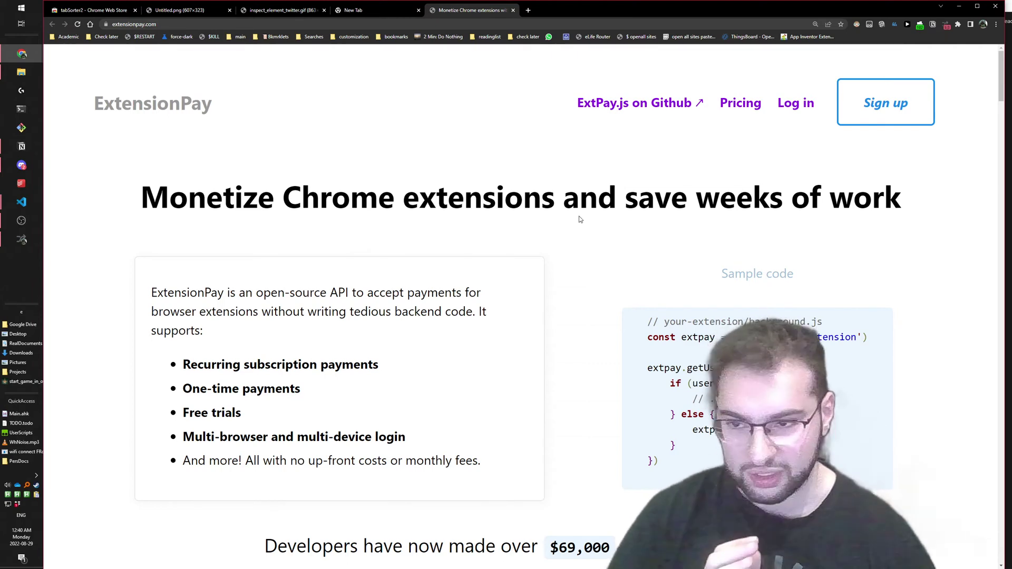
{"action": "left_click_drag", "start_coordinate": [903, 206], "coordinate": [611, 211]}
{"action": "left_click", "coordinate": [610, 211]}
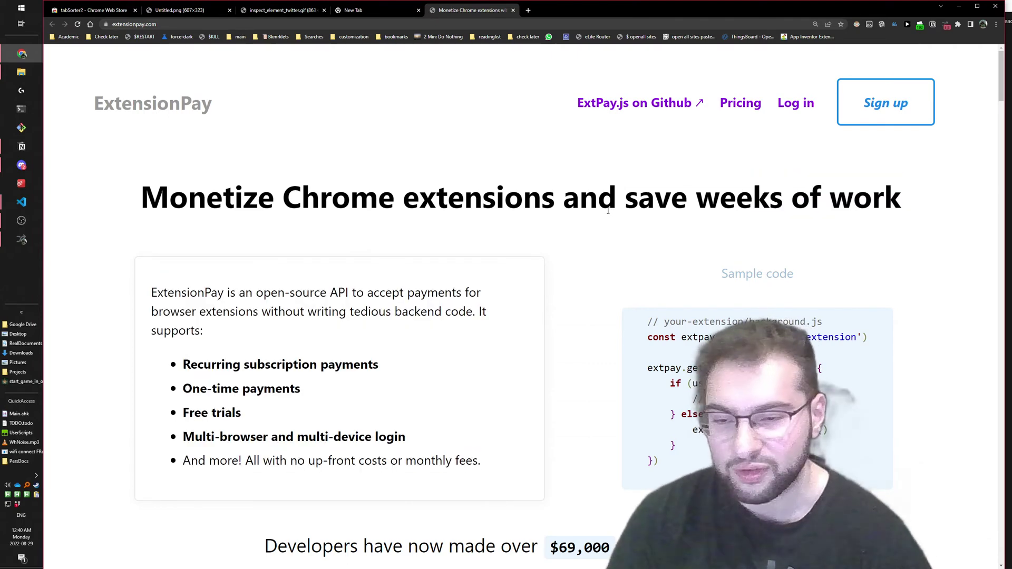
Toggle the tabSorter panel while highlighting the main heading and the Sample code heading.
{"action": "left_click", "coordinate": [944, 26]}
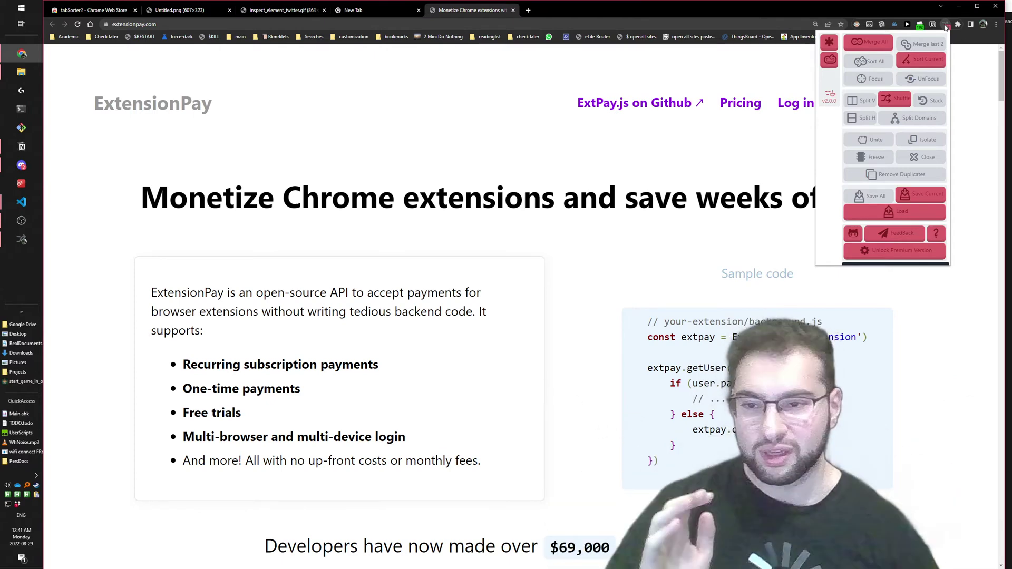
{"action": "left_click_drag", "start_coordinate": [637, 199], "coordinate": [808, 200]}
{"action": "left_click", "coordinate": [868, 235]}
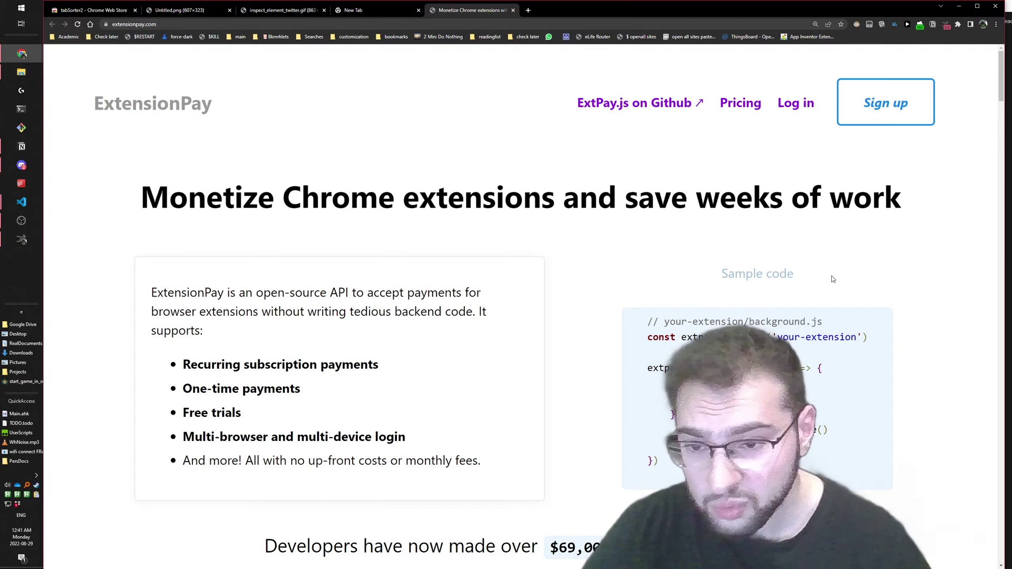
{"action": "left_click_drag", "start_coordinate": [205, 199], "coordinate": [865, 200]}
{"action": "left_click", "coordinate": [749, 222]}
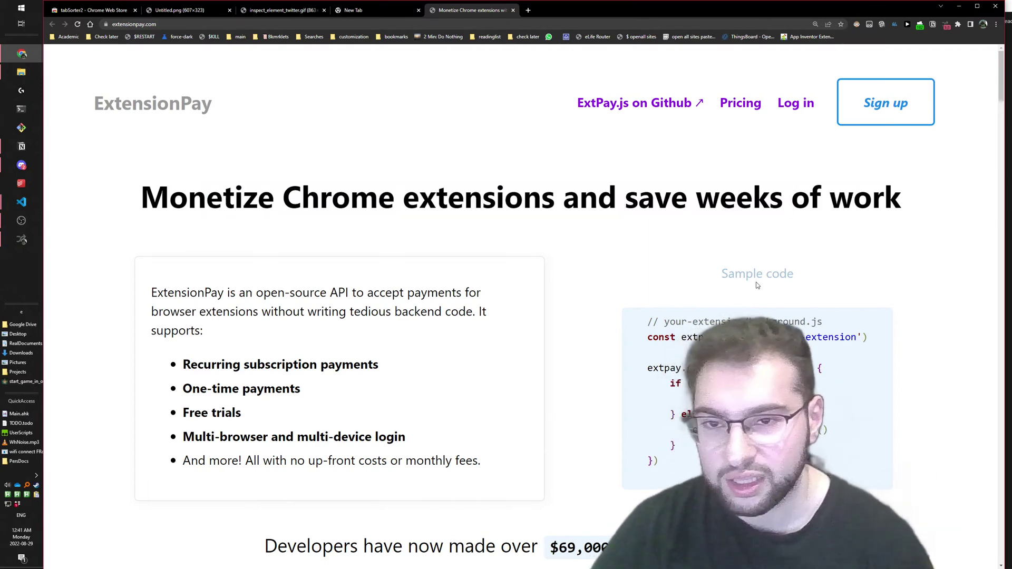
{"action": "left_click_drag", "start_coordinate": [719, 274], "coordinate": [798, 275]}
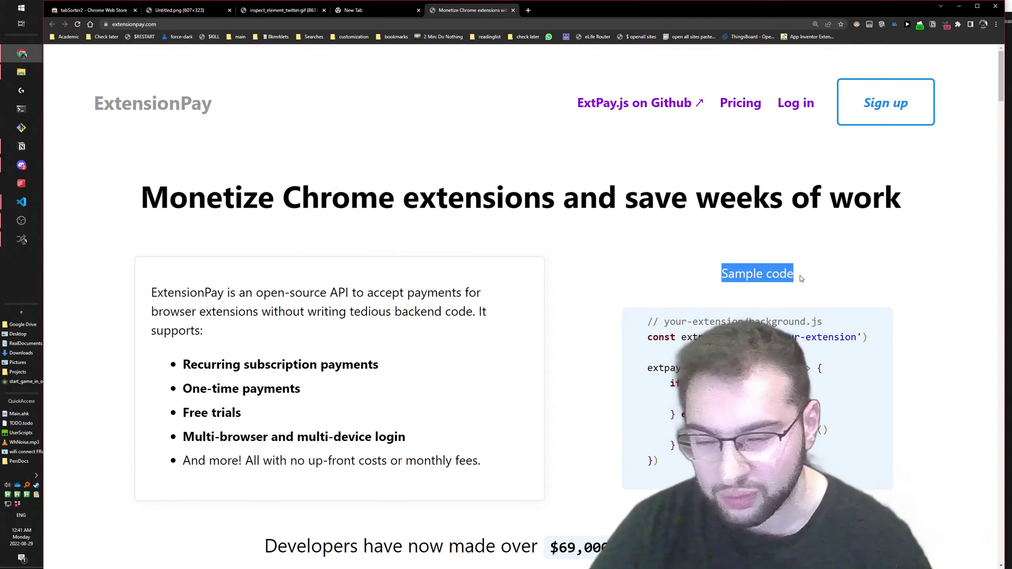
{"action": "left_click", "coordinate": [947, 27]}
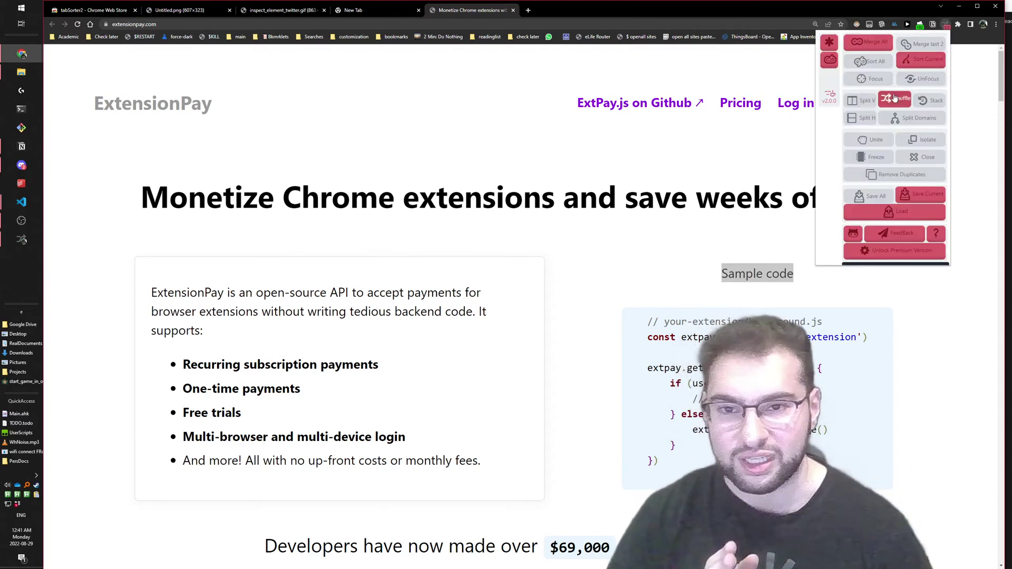
{"action": "left_click", "coordinate": [750, 176]}
Bring up the TabSorter2 popup with Alt+Shift+S, highlight the sample code, and zoom in.
{"action": "left_click_drag", "start_coordinate": [91, 97], "coordinate": [696, 198]}
{"action": "left_click", "coordinate": [911, 208]}
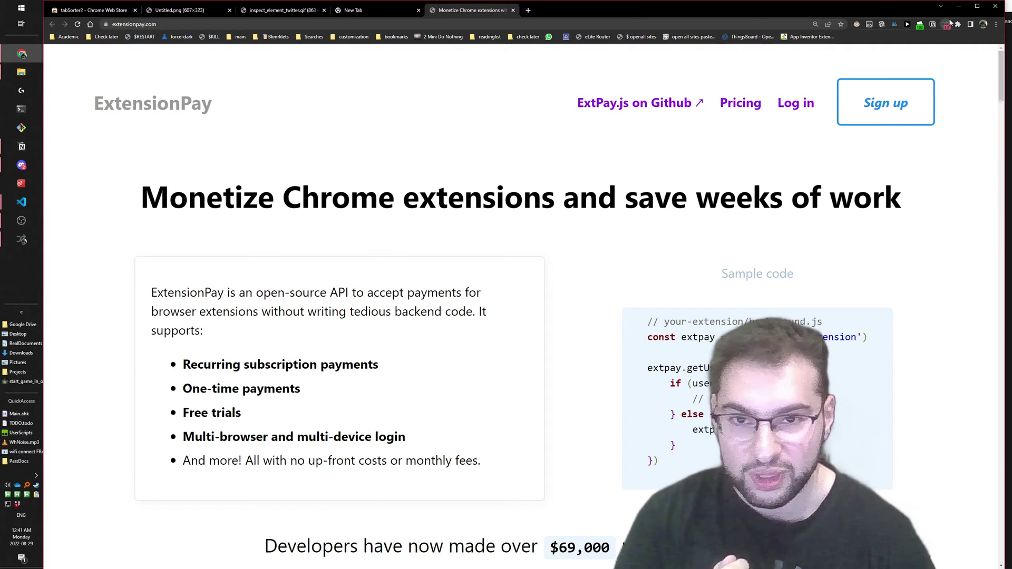
{"action": "key", "text": "alt+shift+s"}
{"action": "left_click", "coordinate": [786, 299]}
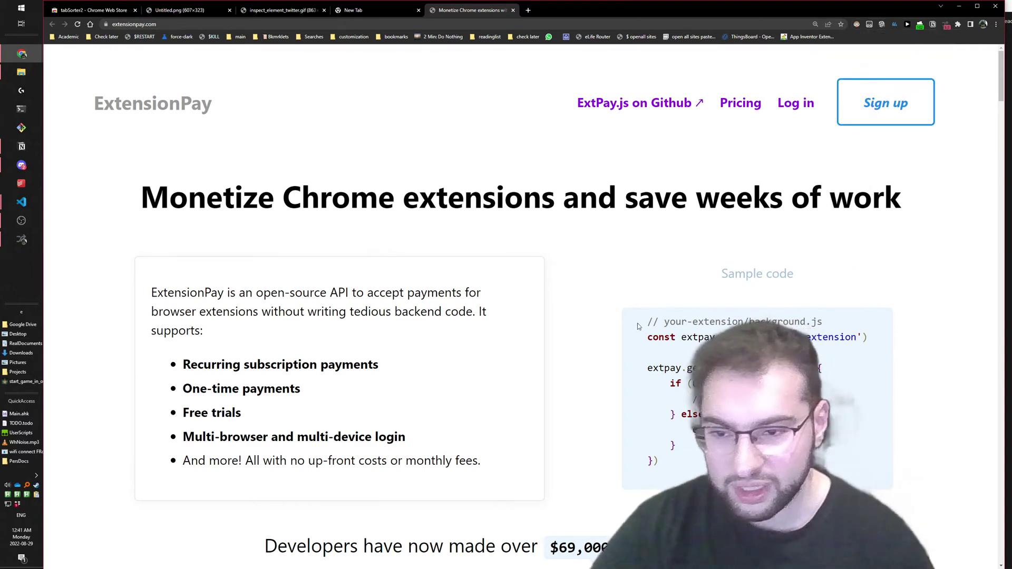
{"action": "left_click_drag", "start_coordinate": [637, 323], "coordinate": [674, 466]}
{"action": "left_click", "coordinate": [675, 466]}
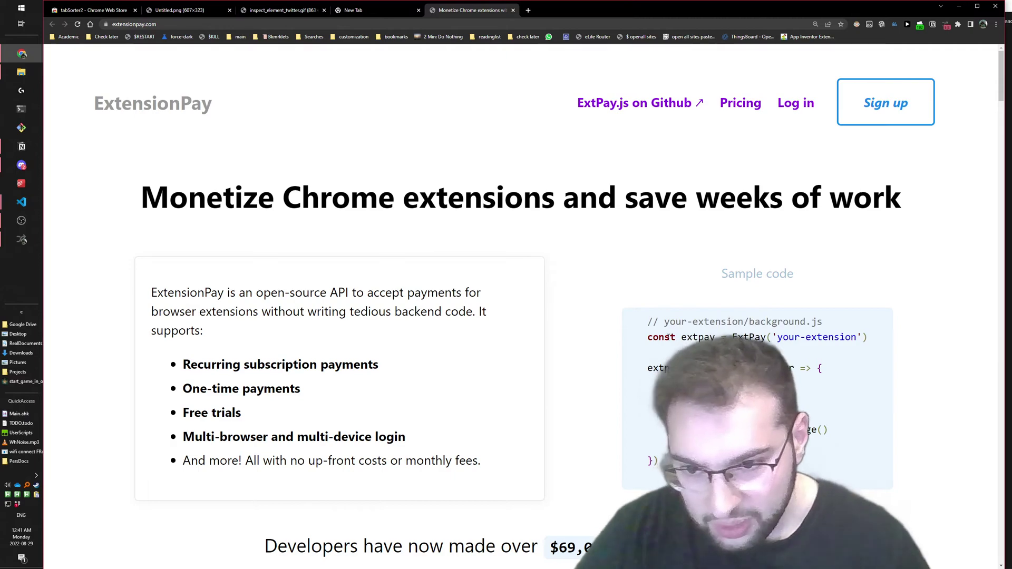
{"action": "key", "text": "ctrl+plus"}
{"action": "key", "text": "ctrl+plus"}
{"action": "key", "text": "ctrl+plus"}
{"action": "key", "text": "ctrl+plus"}
{"action": "key", "text": "ctrl+plus"}
{"action": "key", "text": "ctrl+plus"}
{"action": "key", "text": "ctrl+plus"}
Highlight the sample code's if (user.paid) check, placeholder comment and extpay.openPaymentPage() call.
{"action": "scroll", "coordinate": [413, 282], "scroll_direction": "down", "scroll_amount": 7}
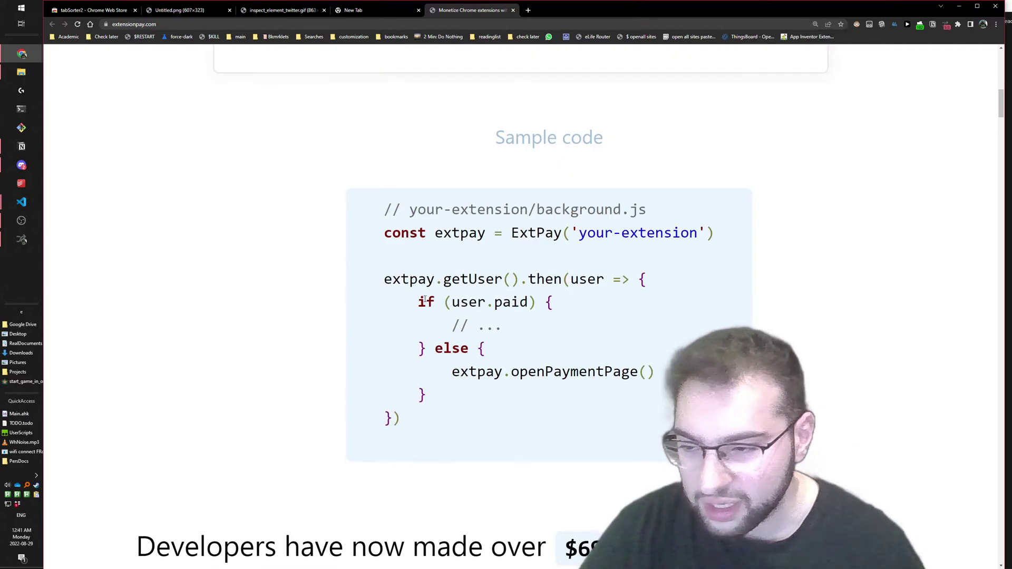
{"action": "left_click_drag", "start_coordinate": [414, 303], "coordinate": [536, 304]}
{"action": "left_click_drag", "start_coordinate": [451, 330], "coordinate": [503, 330]}
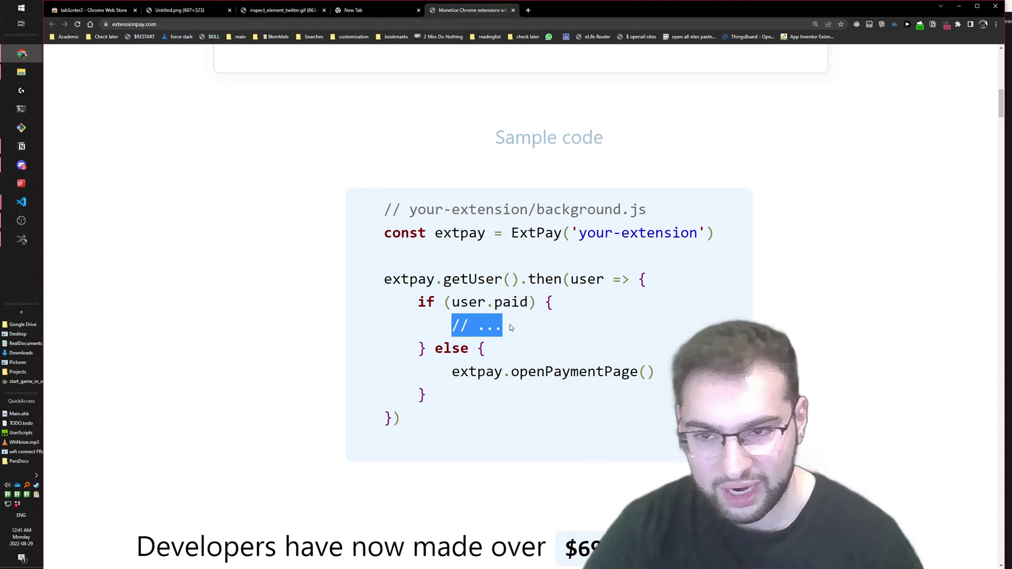
{"action": "left_click", "coordinate": [947, 25]}
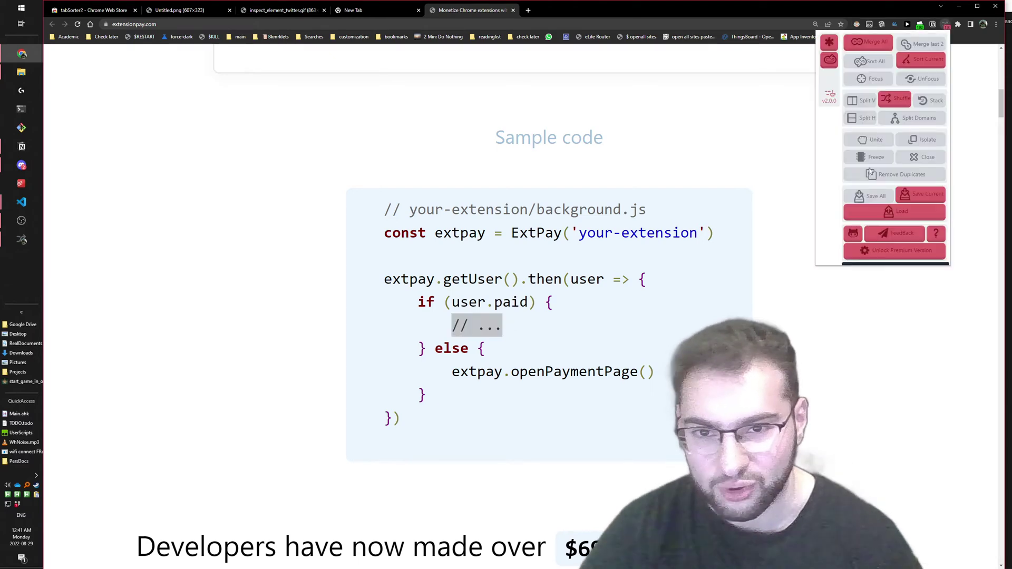
{"action": "left_click", "coordinate": [447, 328]}
{"action": "left_click_drag", "start_coordinate": [447, 328], "coordinate": [494, 328]}
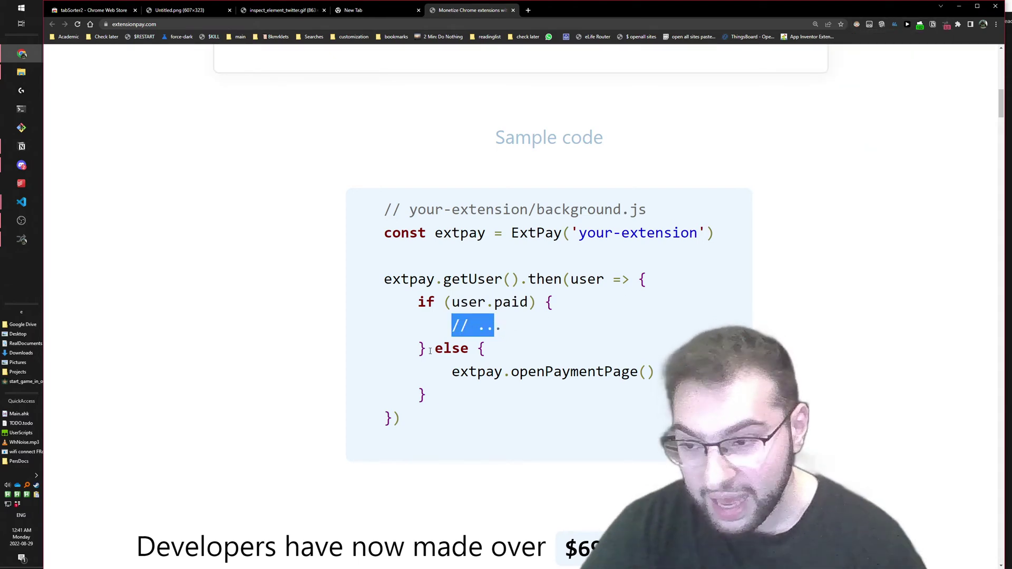
{"action": "left_click_drag", "start_coordinate": [426, 353], "coordinate": [429, 395]}
{"action": "left_click", "coordinate": [462, 371]}
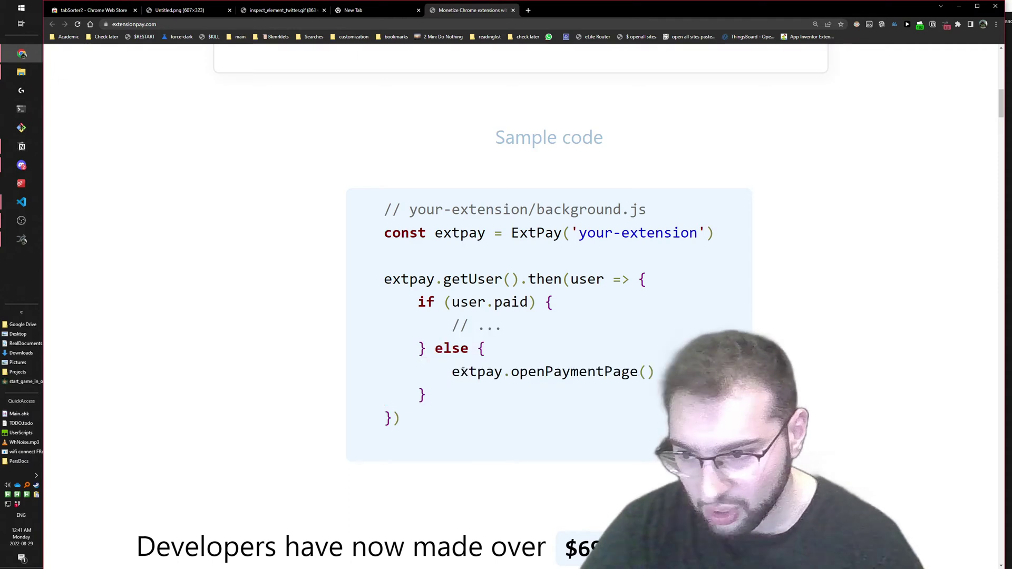
{"action": "left_click_drag", "start_coordinate": [536, 372], "coordinate": [655, 371]}
{"action": "double_click", "coordinate": [545, 375]}
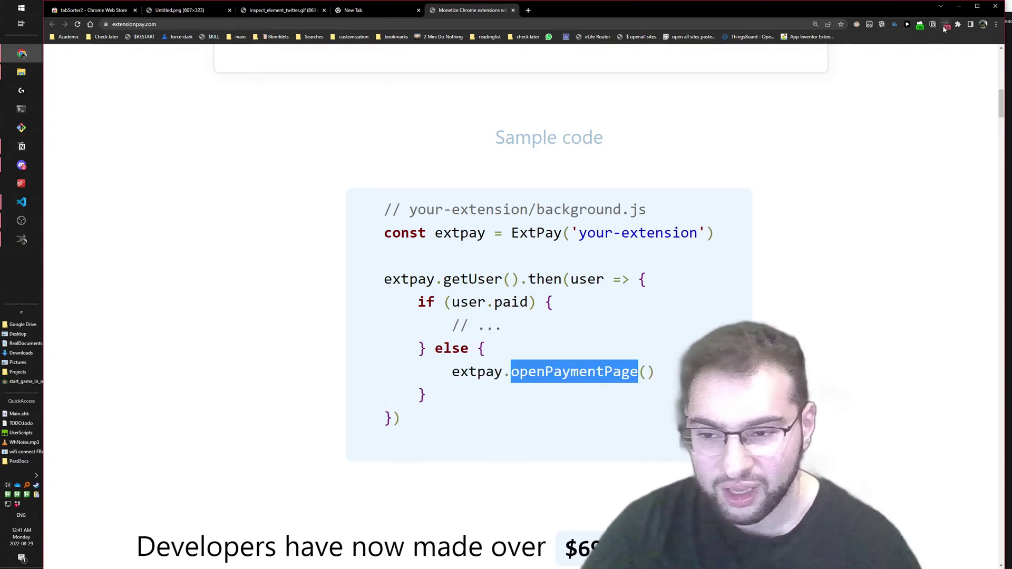
{"action": "left_click", "coordinate": [554, 360]}
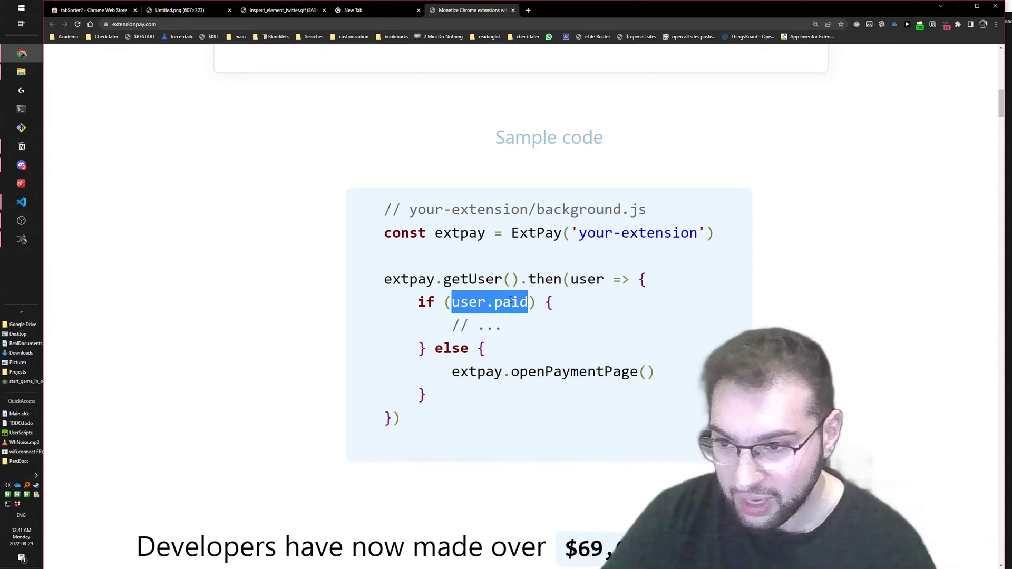
{"action": "left_click", "coordinate": [529, 328]}
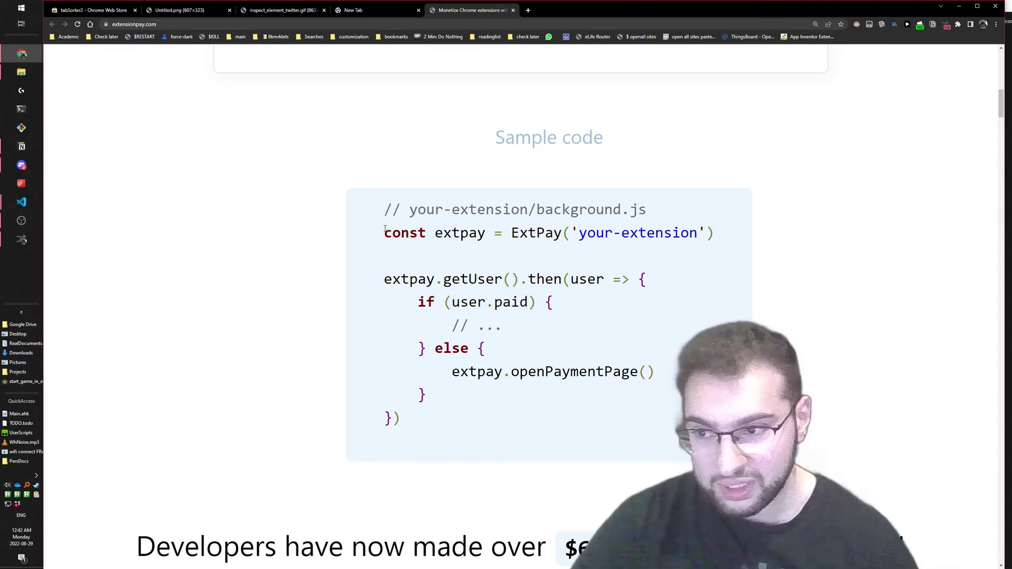
Highlight the whole sample code body and its your-extension/background.js file path.
{"action": "left_click_drag", "start_coordinate": [385, 231], "coordinate": [449, 422]}
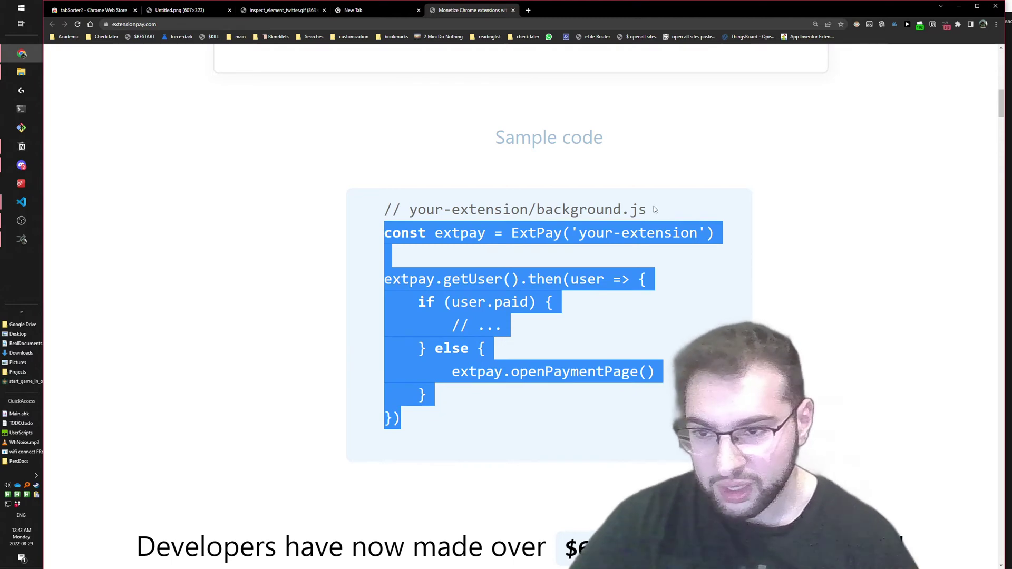
{"action": "left_click_drag", "start_coordinate": [653, 210], "coordinate": [413, 213]}
{"action": "left_click", "coordinate": [623, 223]}
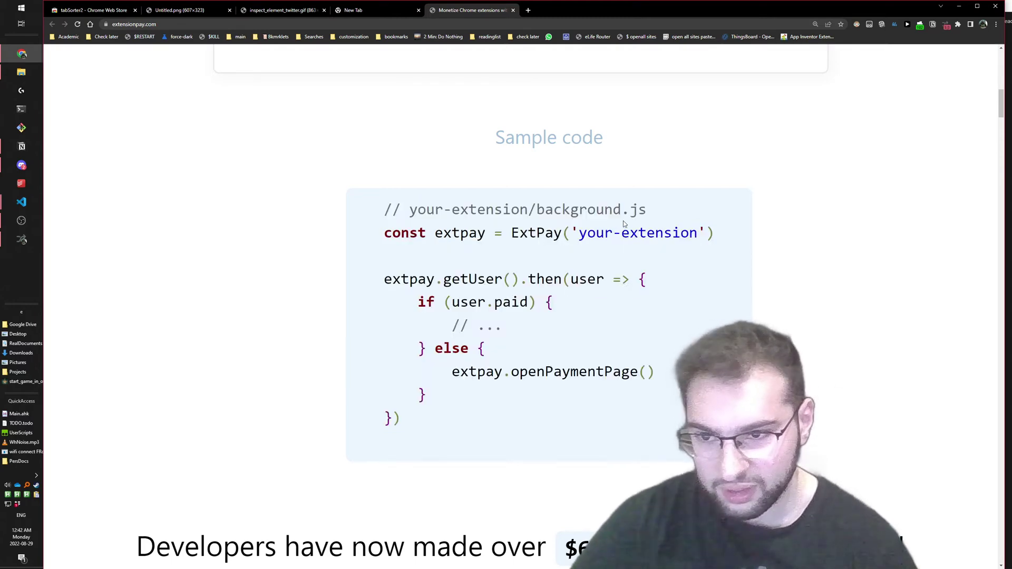
{"action": "left_click", "coordinate": [540, 217]}
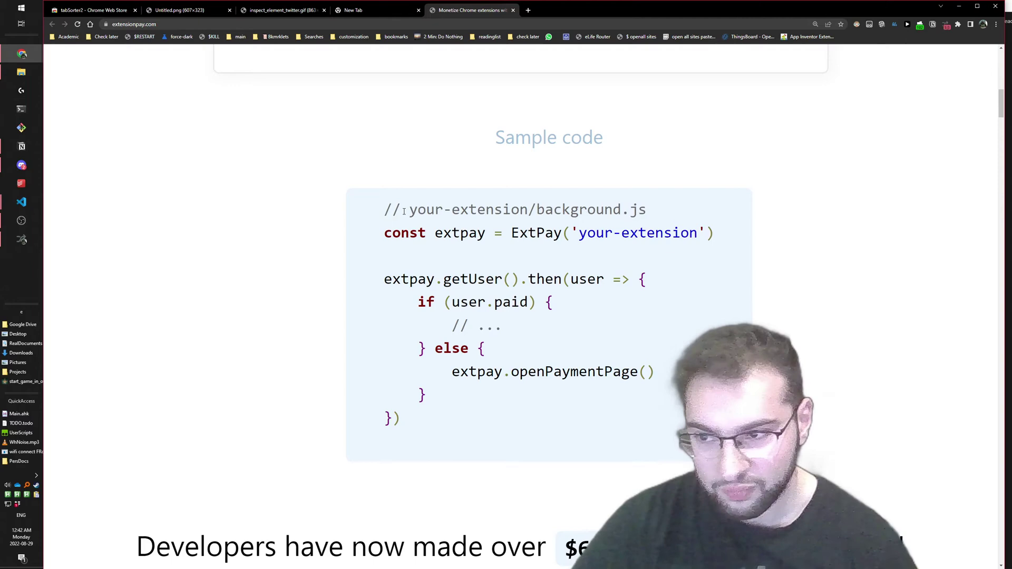
{"action": "left_click_drag", "start_coordinate": [404, 212], "coordinate": [654, 210]}
{"action": "left_click", "coordinate": [603, 211]}
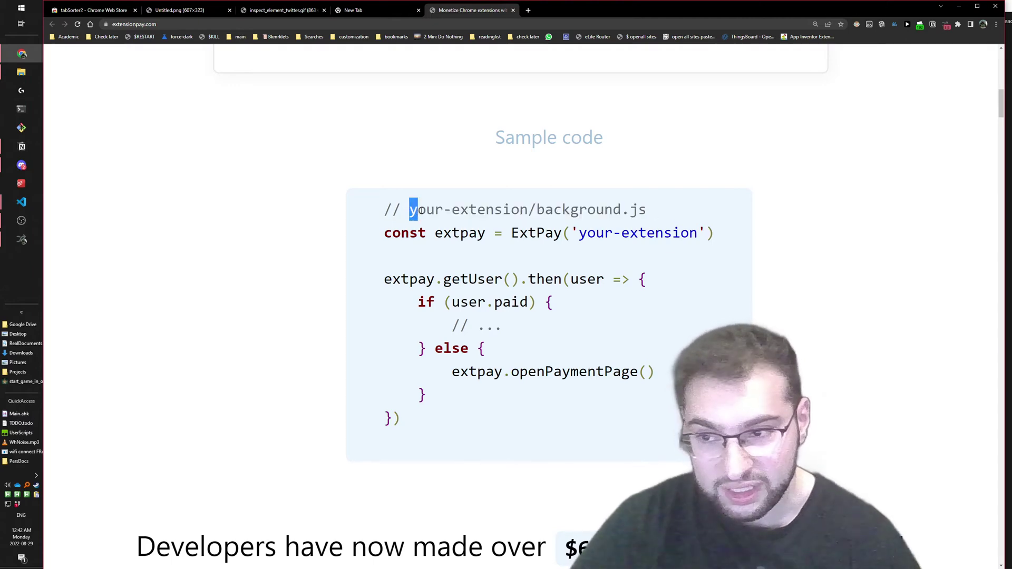
{"action": "left_click", "coordinate": [676, 206]}
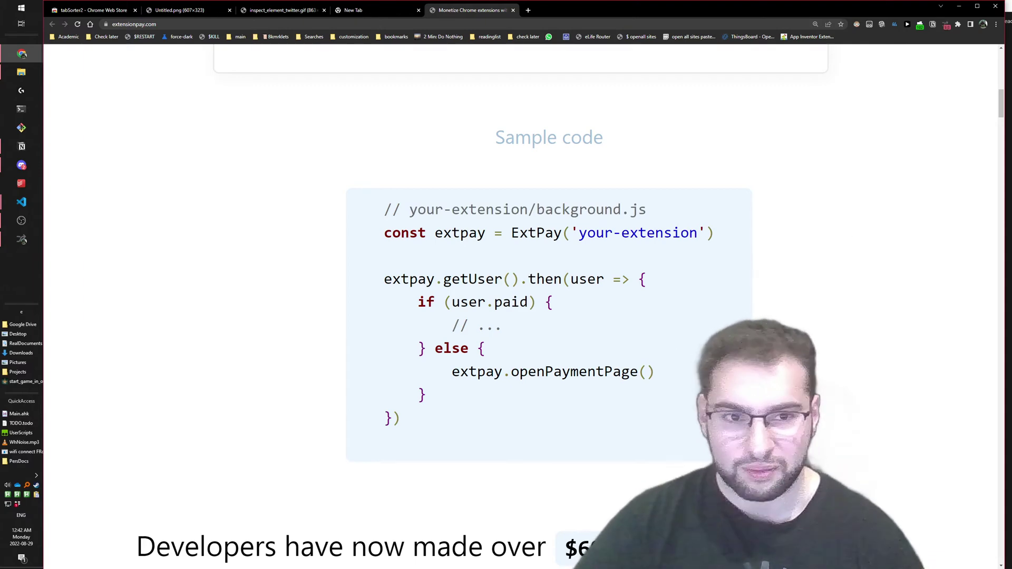
Briefly show the Notion notes beside the browser, then scroll the page back up slightly.
{"action": "key", "text": "super+6"}
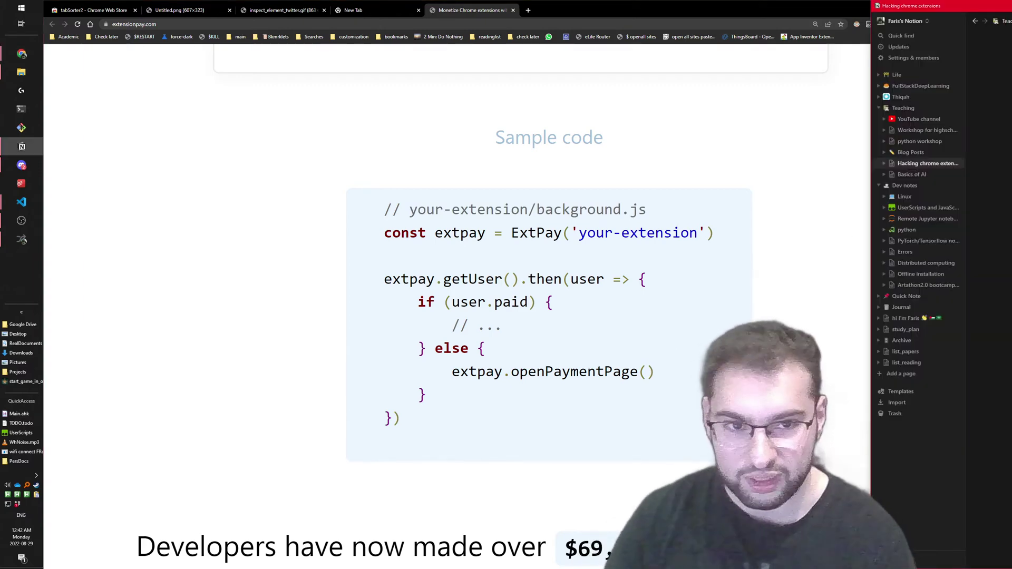
{"action": "key", "text": "ctrl+shift+l"}
{"action": "key", "text": "super+6"}
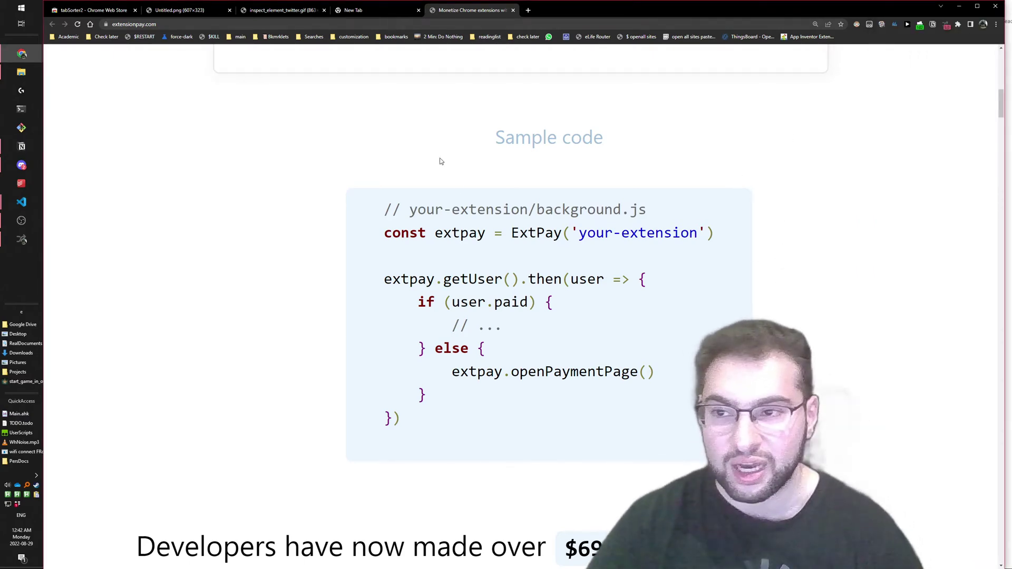
{"action": "scroll", "coordinate": [723, 161], "scroll_direction": "up", "scroll_amount": 3}
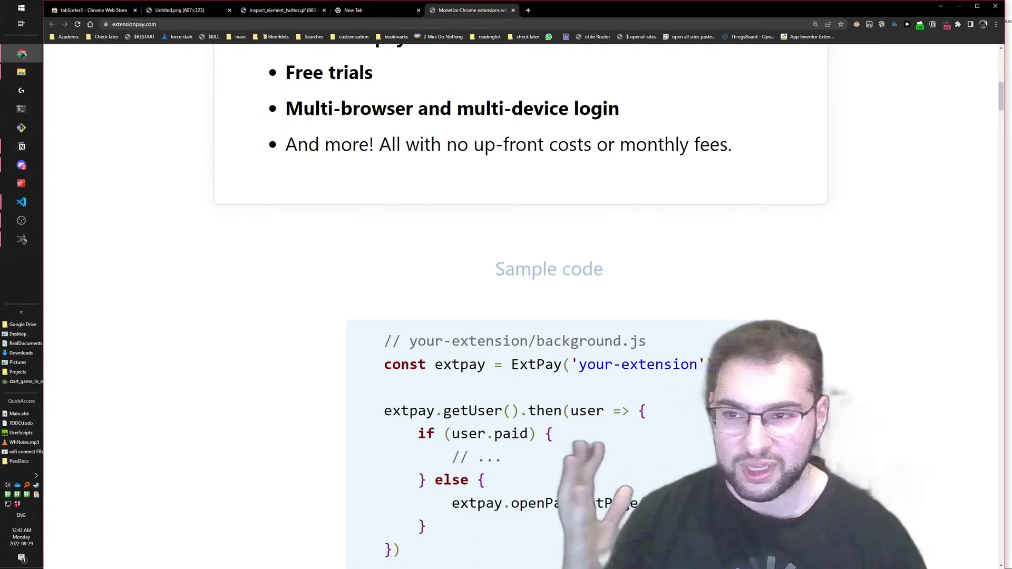
Switch back two tabs to Untitled.png and zoom in on the client–server diagram.
{"action": "key", "text": "ctrl+shift+Tab"}
{"action": "key", "text": "ctrl+shift+Tab"}
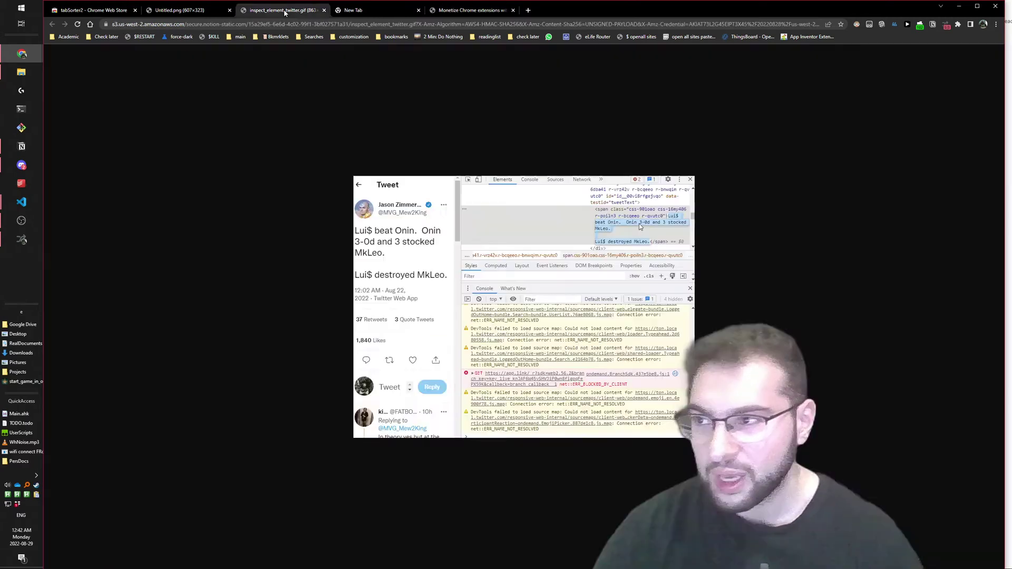
{"action": "key", "text": "ctrl+shift+Tab"}
{"action": "key", "text": "ctrl+plus"}
{"action": "key", "text": "ctrl+plus"}
{"action": "key", "text": "ctrl+plus"}
{"action": "key", "text": "ctrl+plus"}
{"action": "key", "text": "ctrl+plus"}
{"action": "key", "text": "ctrl+plus"}
{"action": "key", "text": "ctrl+plus"}
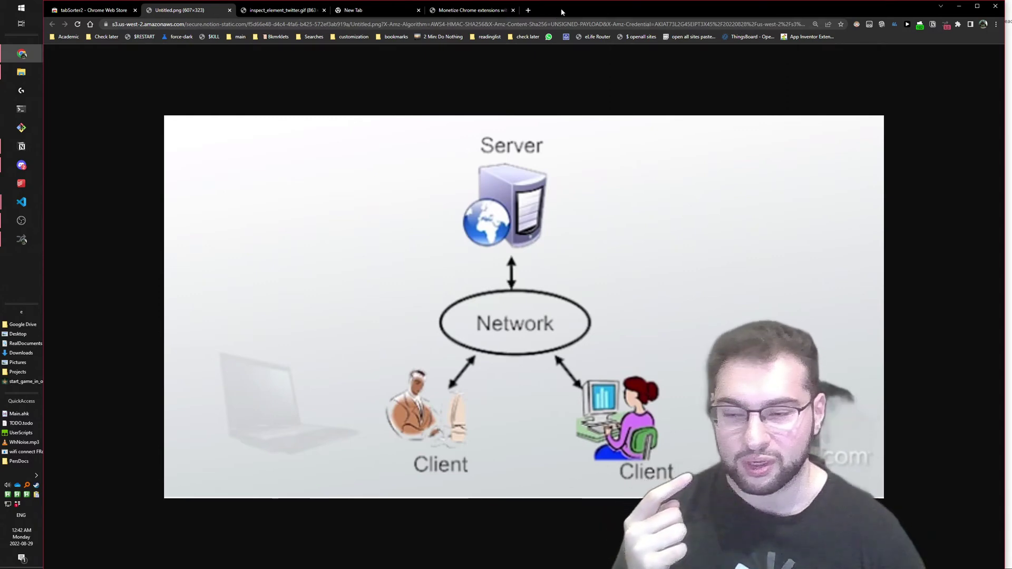
Search Google for 'cute cats' in a new tab, then switch back to the Untitled.png diagram.
{"action": "left_click", "coordinate": [529, 10]}
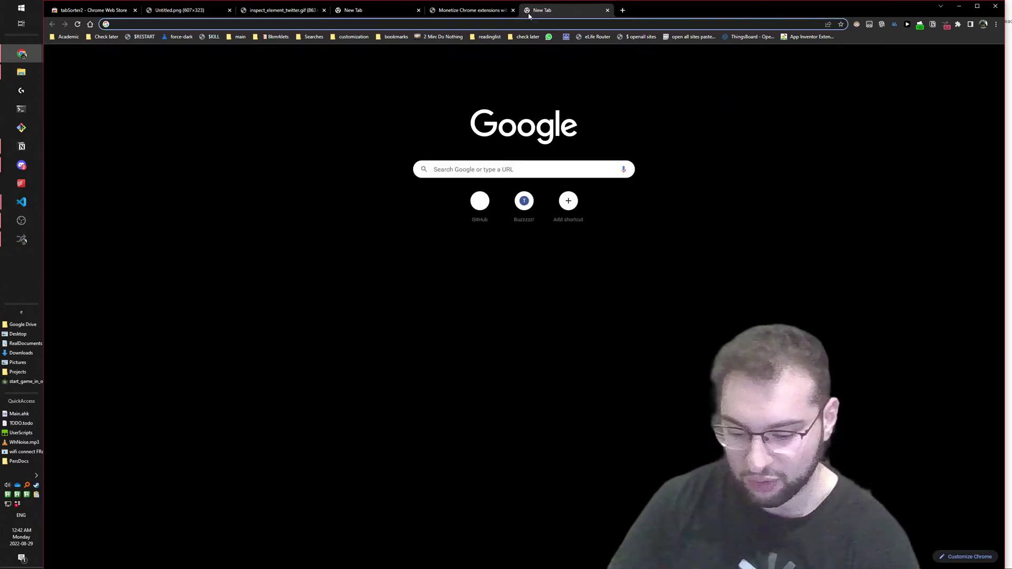
{"action": "type", "text": "cute cats"}
{"action": "key", "text": "Return"}
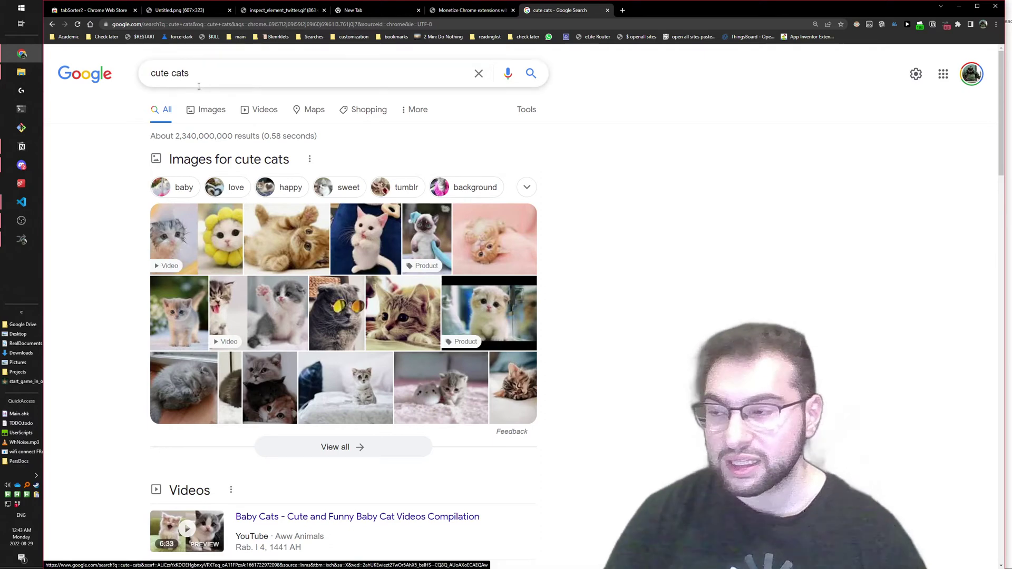
{"action": "left_click", "coordinate": [182, 10]}
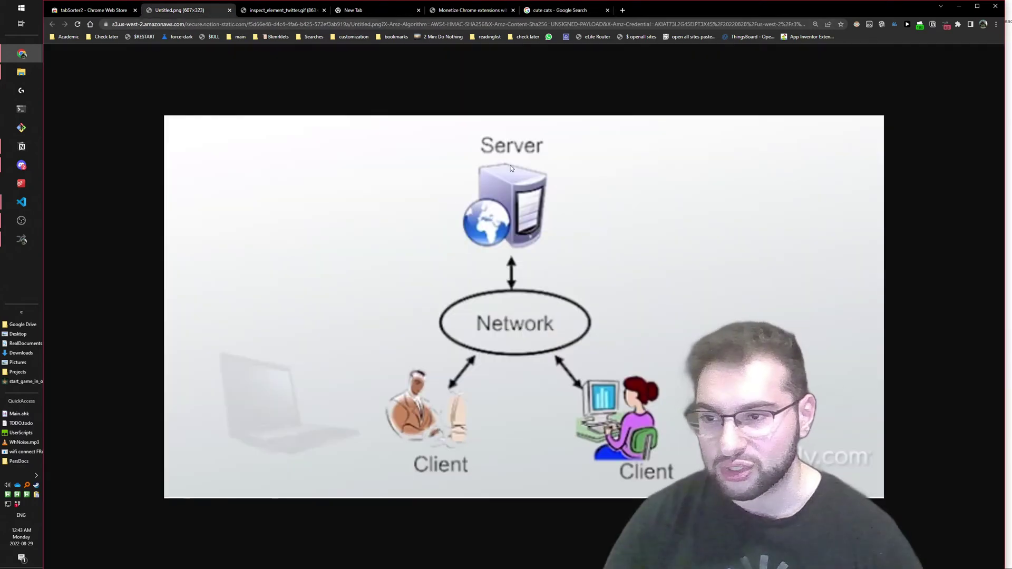